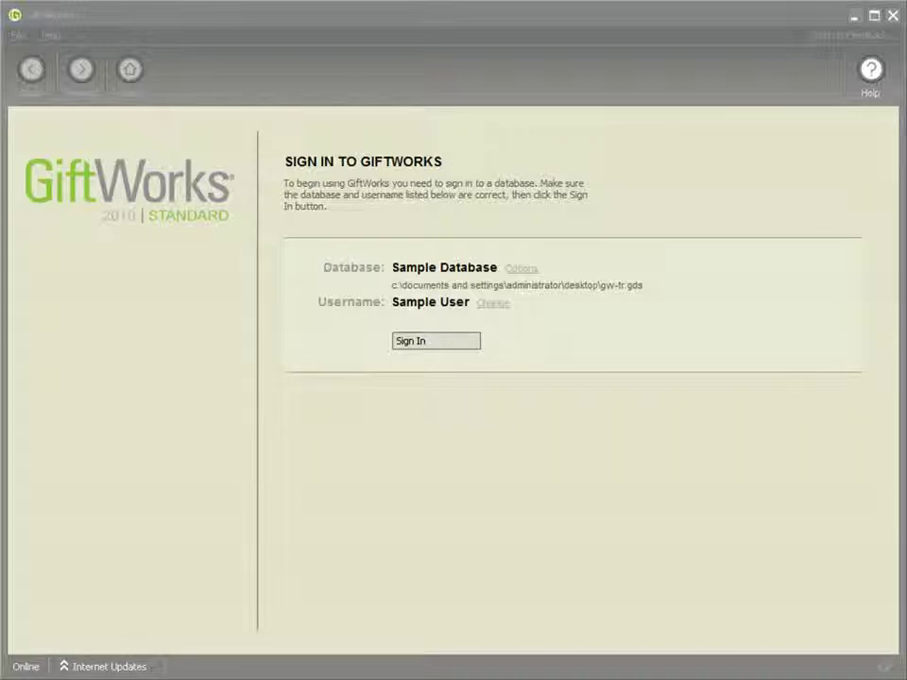
- Sign in to the sample database and start a new Donors SmartList
{"action": "left_click", "coordinate": [397, 346]}
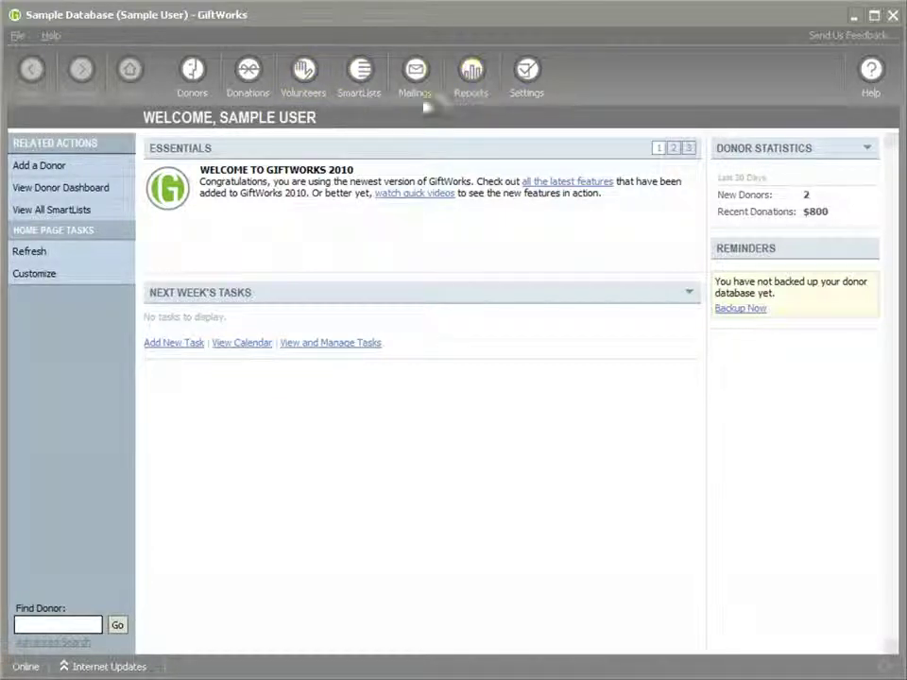
{"action": "left_click", "coordinate": [359, 92]}
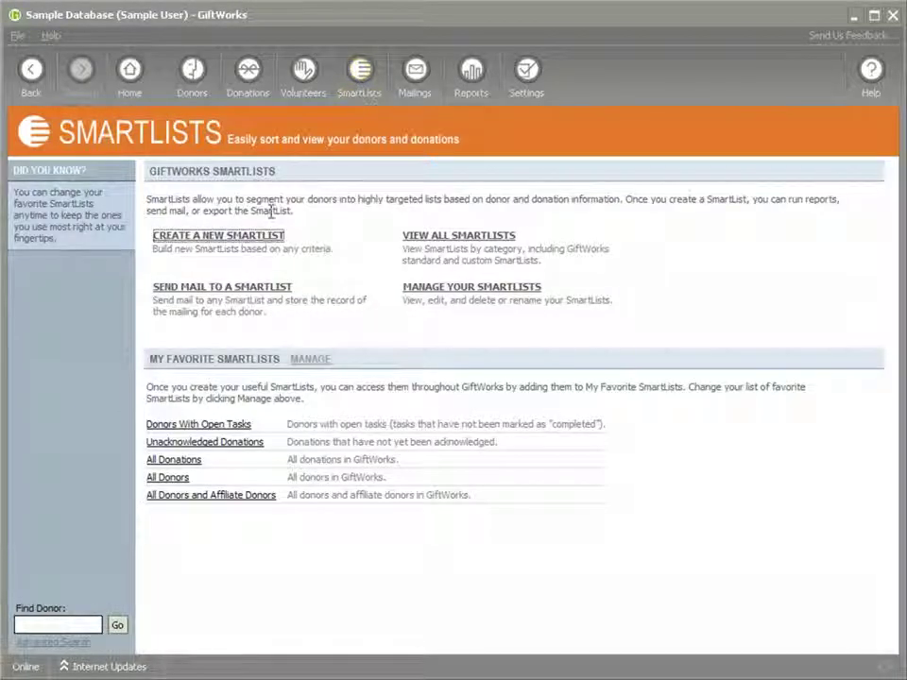
{"action": "left_click", "coordinate": [233, 237]}
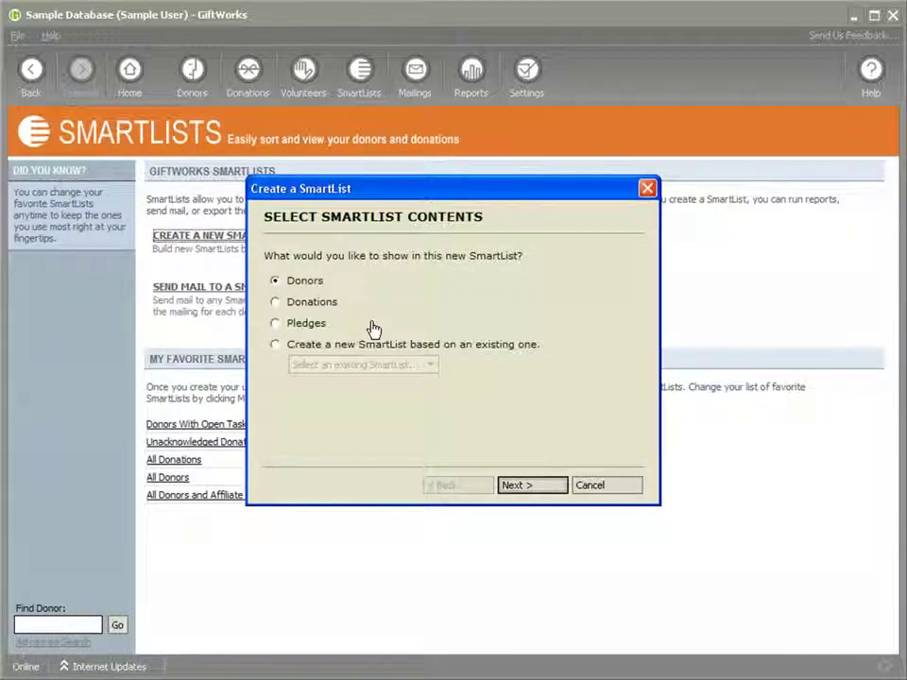
- Advance to the criteria step and pick the Volunteer Information > Skills criterion
{"action": "left_click", "coordinate": [515, 484]}
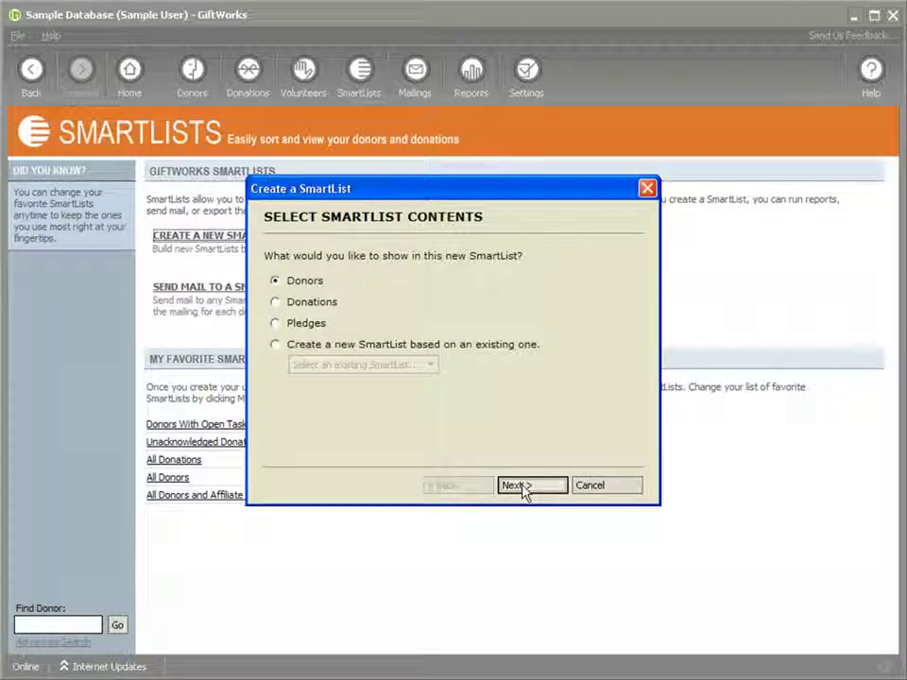
{"action": "left_click", "coordinate": [522, 487]}
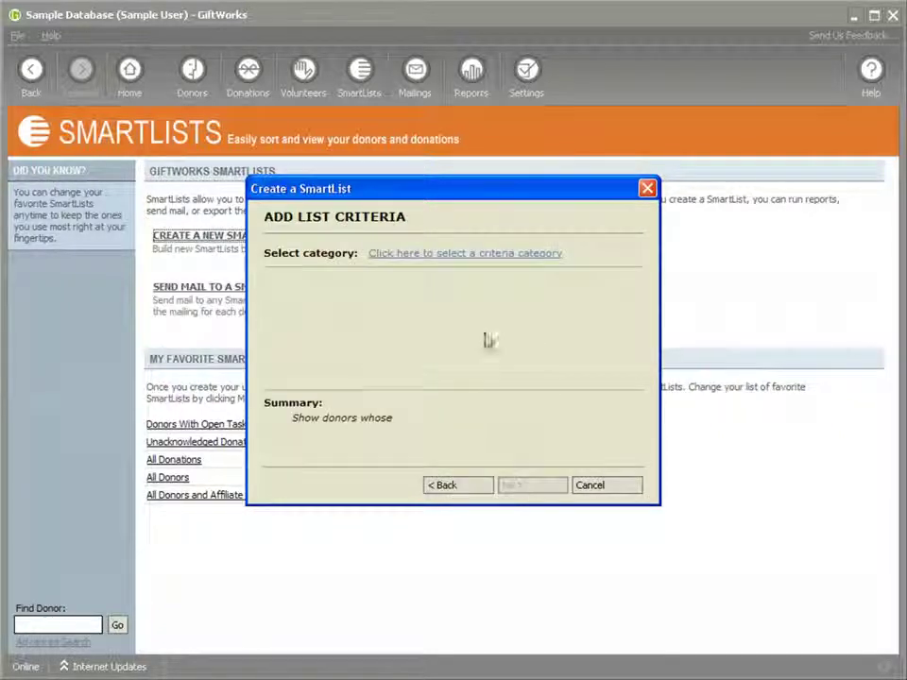
{"action": "left_click", "coordinate": [463, 255]}
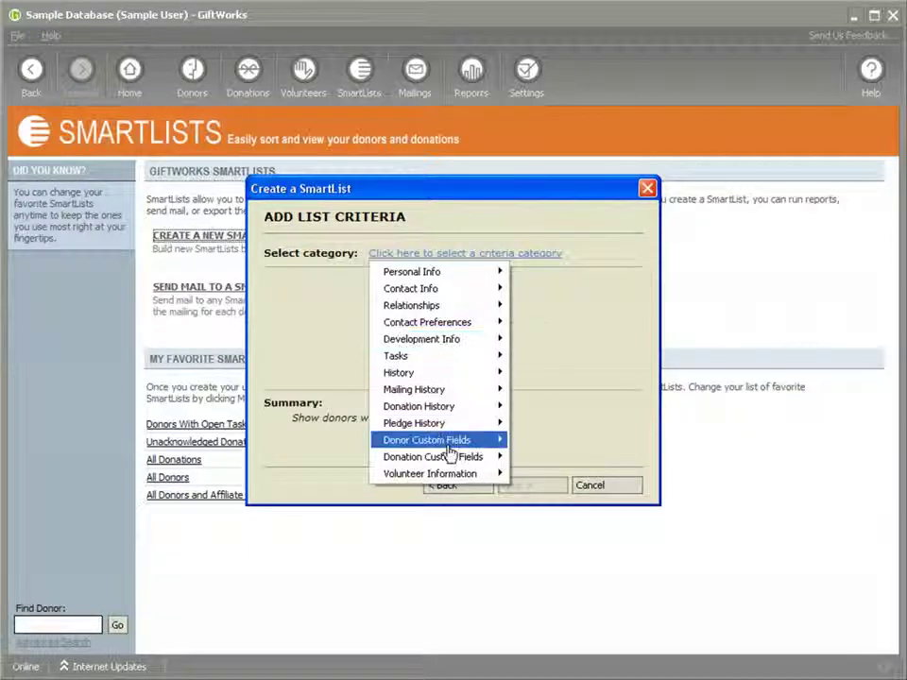
{"action": "mouse_move", "coordinate": [444, 479]}
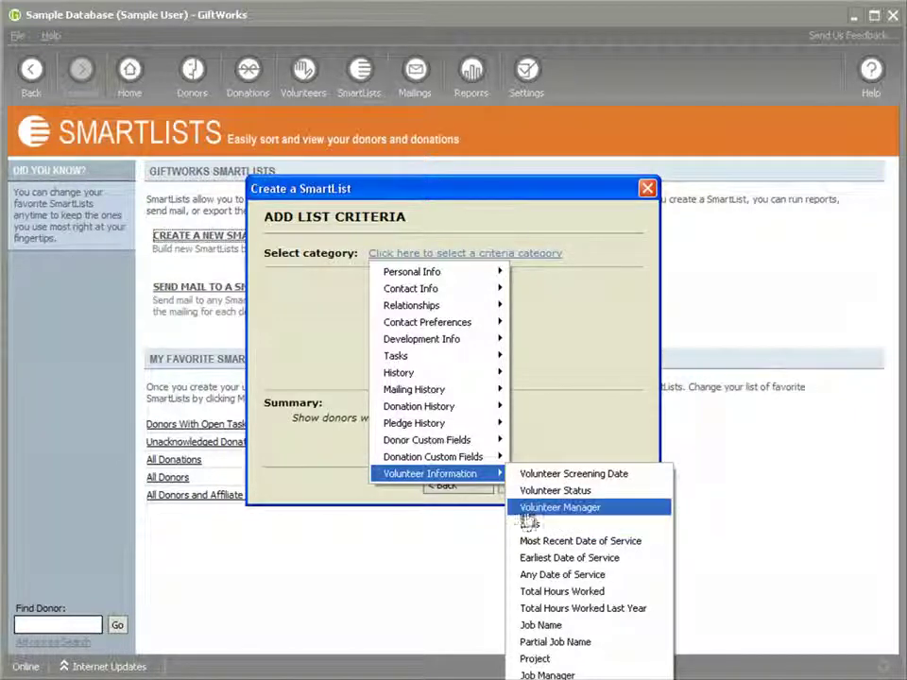
{"action": "left_click", "coordinate": [529, 526]}
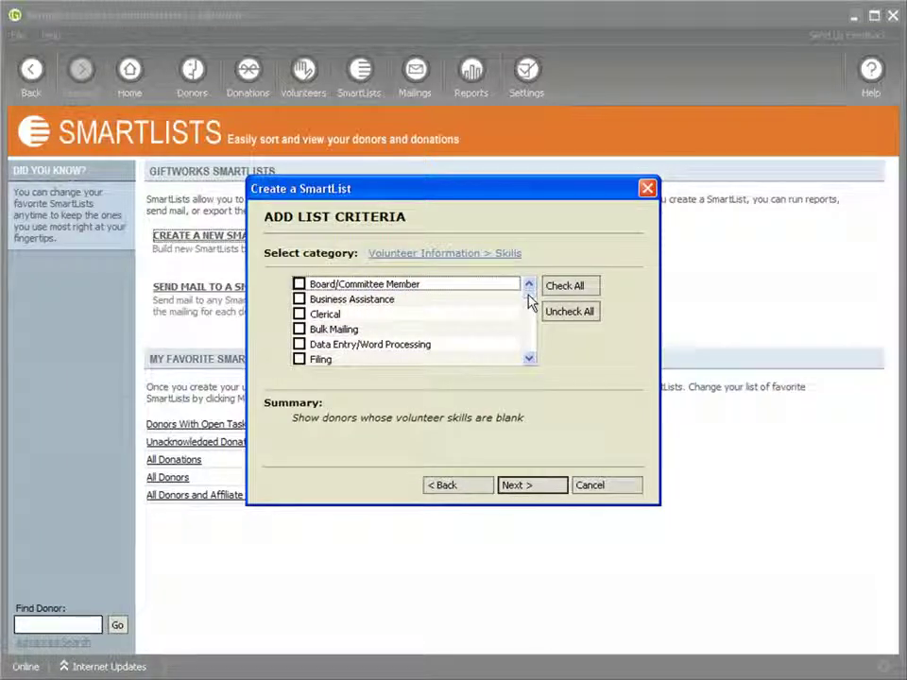
- Require the Filing skill, view the 3 matching donors, then remove that set
{"action": "scroll", "coordinate": [529, 300], "scroll_direction": "down", "scroll_amount": 2}
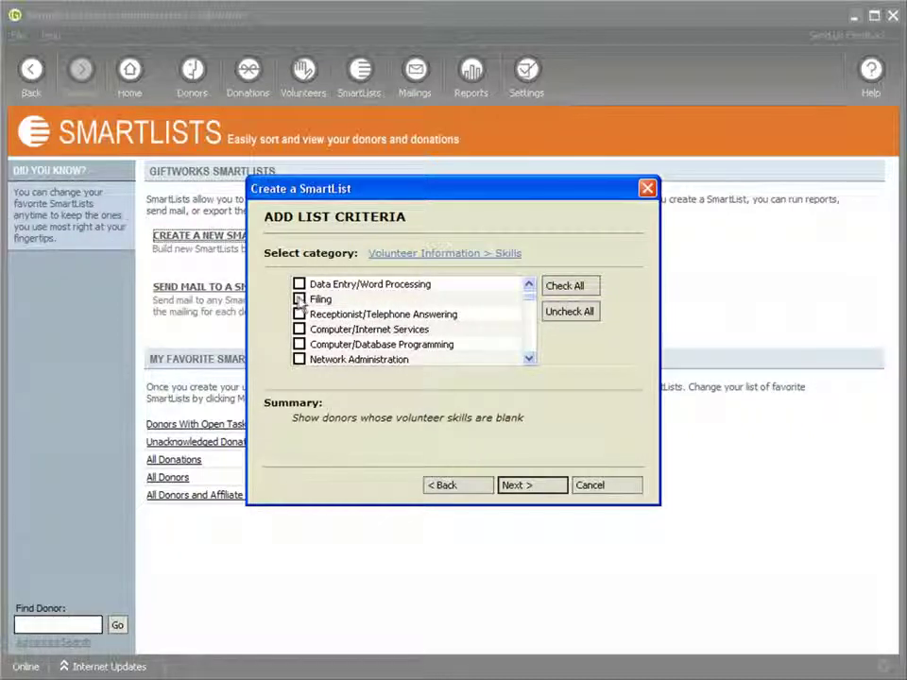
{"action": "left_click", "coordinate": [298, 298]}
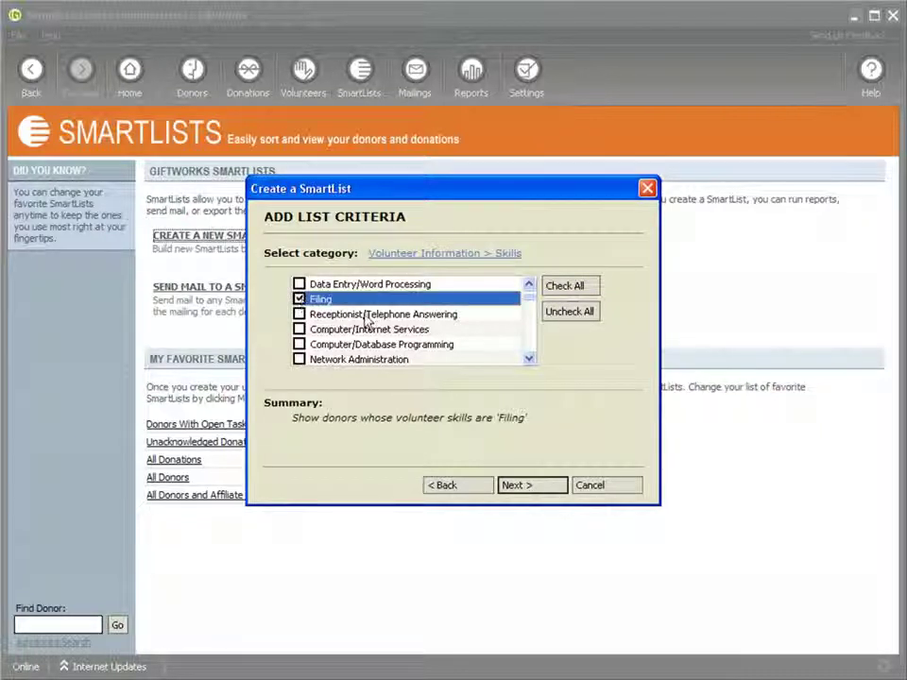
{"action": "left_click", "coordinate": [523, 489]}
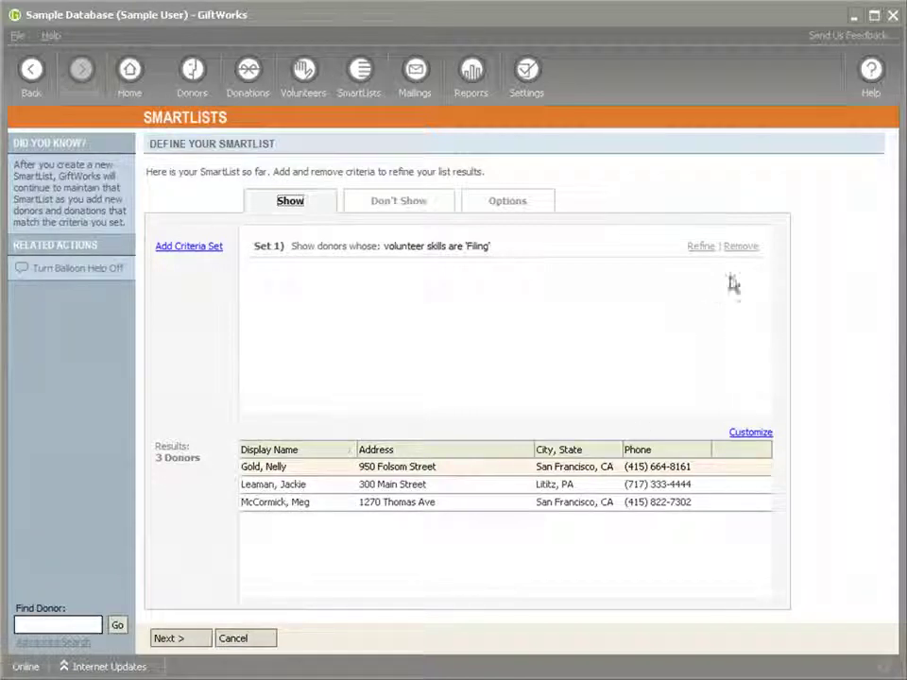
{"action": "left_click", "coordinate": [740, 246]}
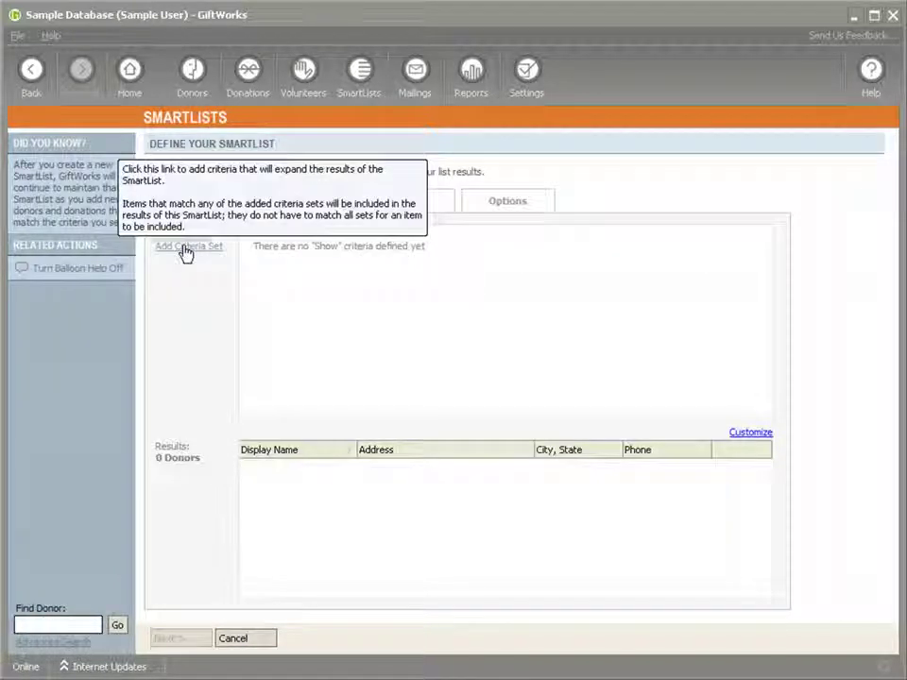
- Add a criteria set with Total Hours Worked greater than 0, returning 28 donors
{"action": "left_click", "coordinate": [187, 248]}
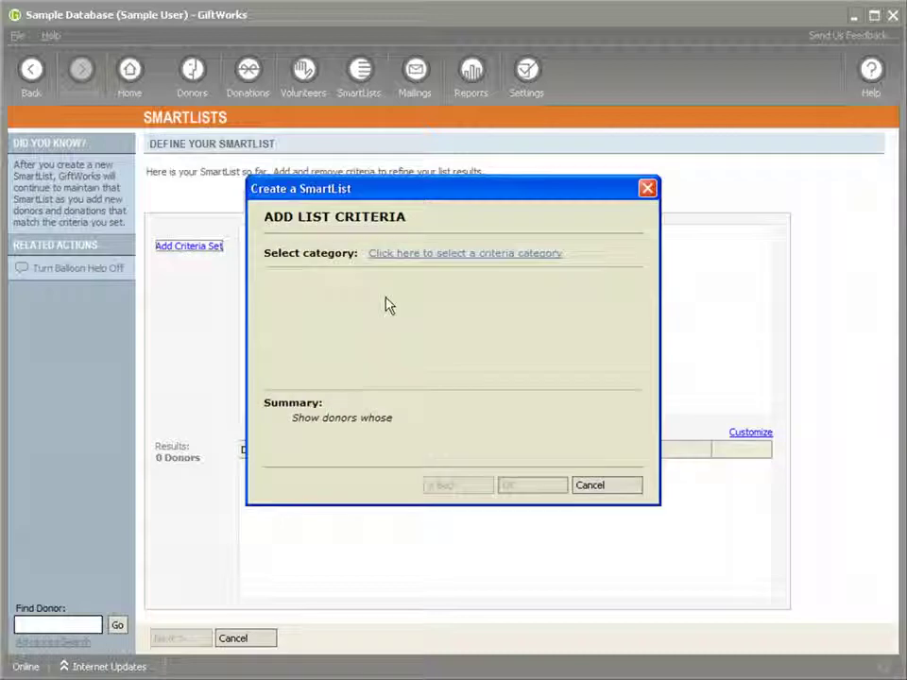
{"action": "left_click", "coordinate": [420, 254]}
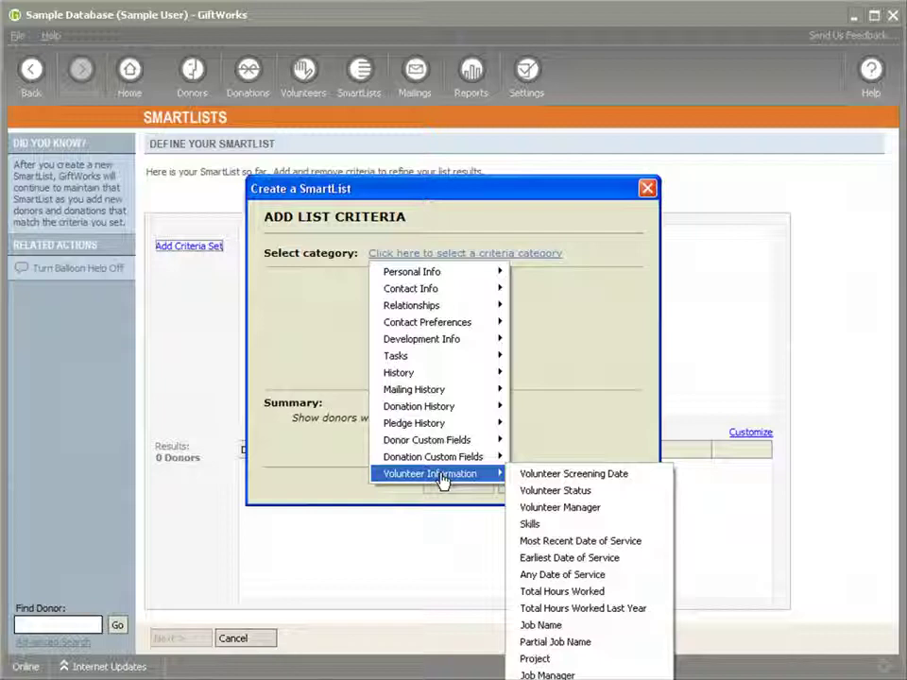
{"action": "left_click", "coordinate": [548, 593]}
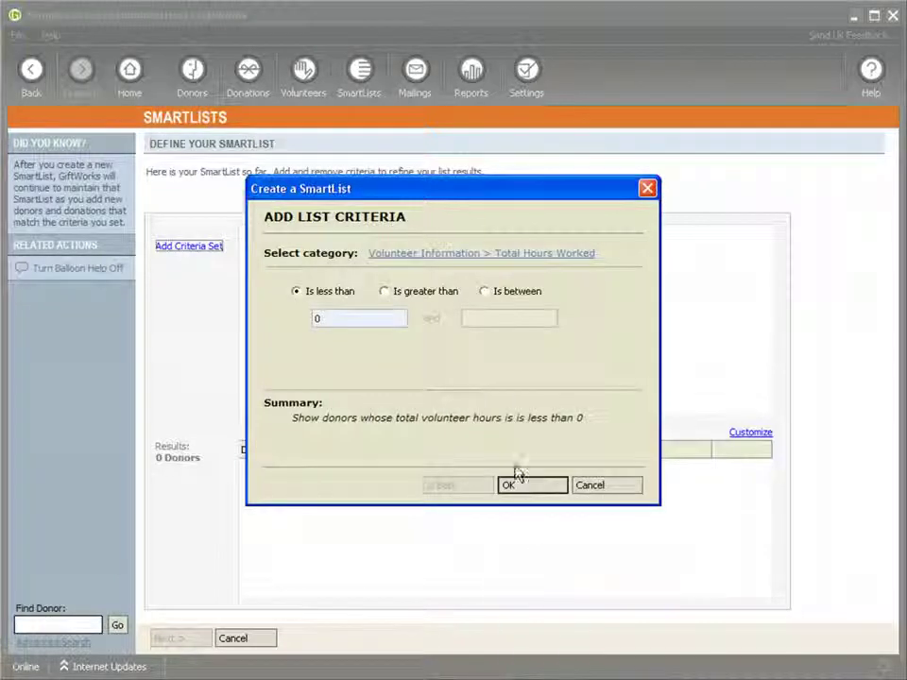
{"action": "left_click", "coordinate": [383, 293]}
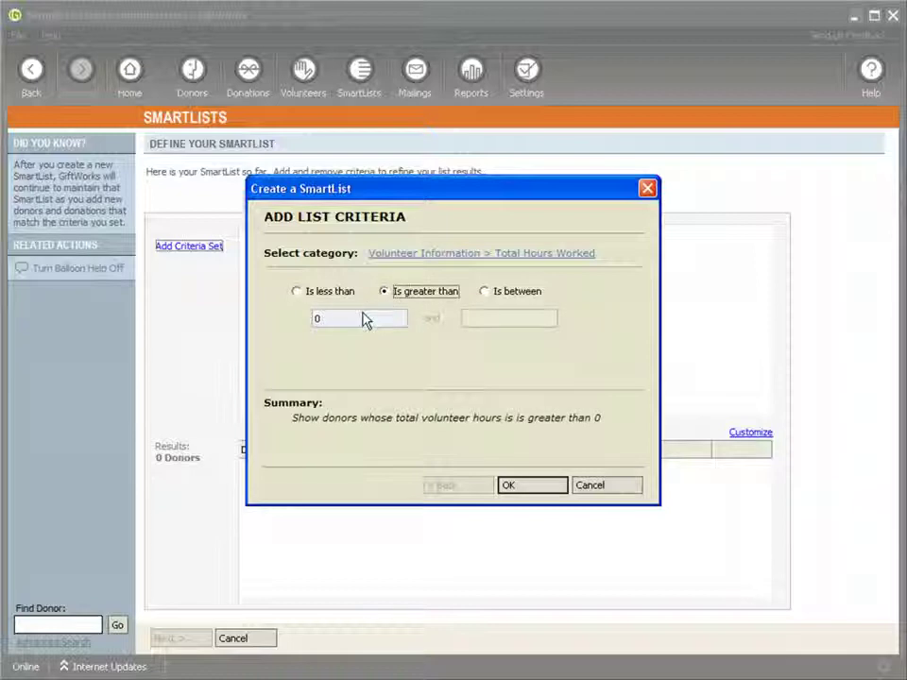
{"action": "left_click", "coordinate": [511, 486]}
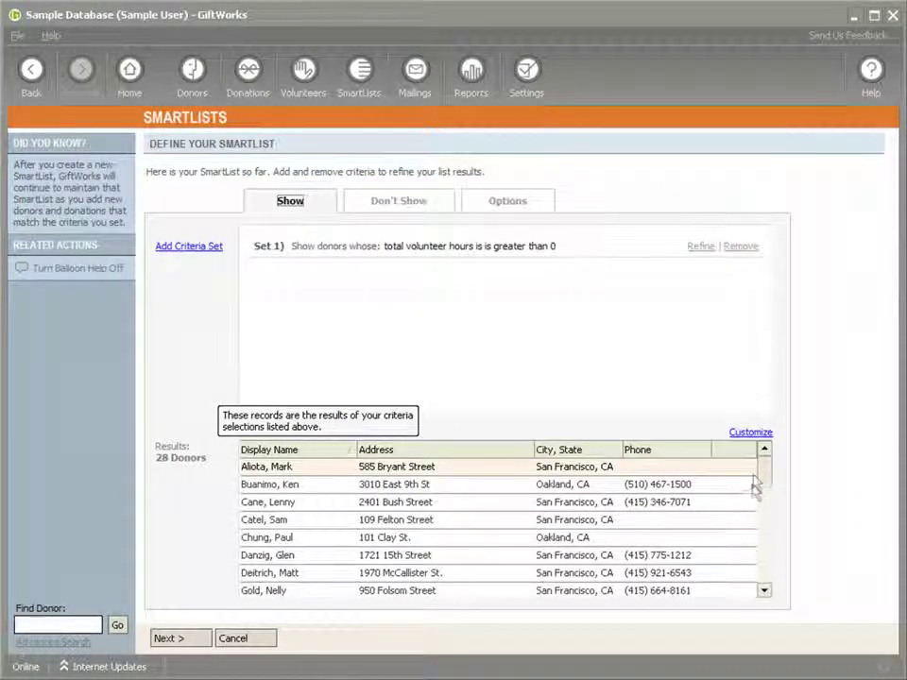
{"action": "mouse_move", "coordinate": [763, 472]}
{"action": "left_mouse_down"}
{"action": "mouse_move", "coordinate": [761, 581]}
{"action": "mouse_move", "coordinate": [765, 488]}
{"action": "left_mouse_up"}
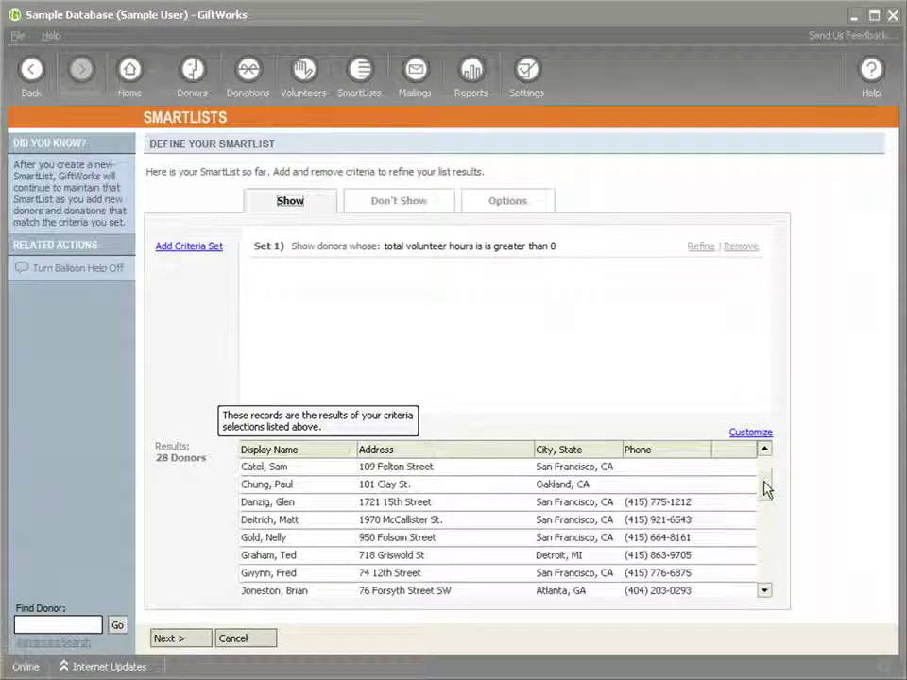
{"action": "left_click", "coordinate": [746, 434]}
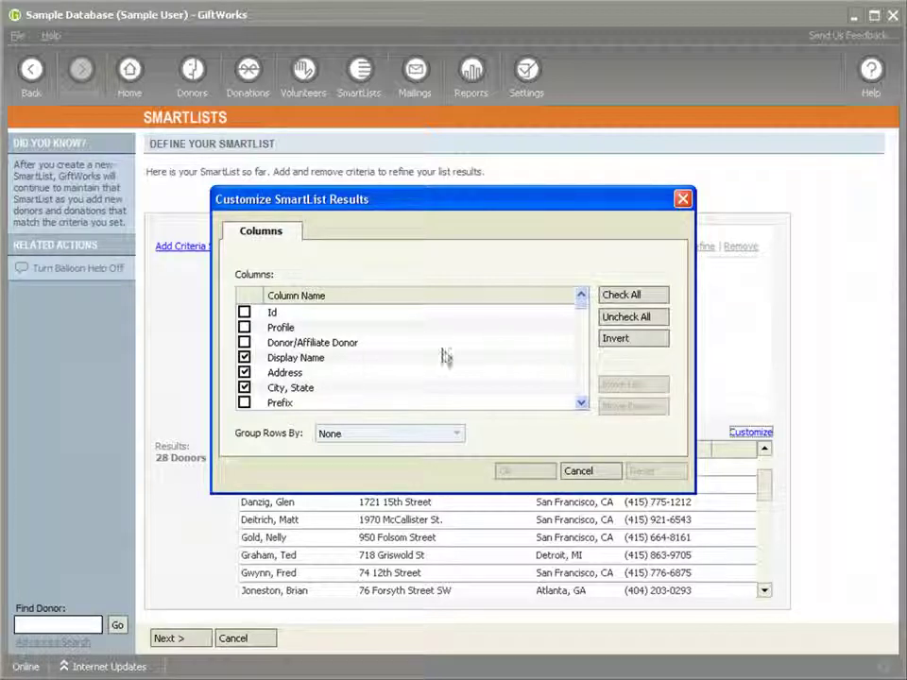
- Add Volunteer Status, Volunteer Manager and Hours Worked columns to the SmartList results
{"action": "left_click", "coordinate": [581, 402]}
{"action": "left_click", "coordinate": [581, 402]}
{"action": "left_click", "coordinate": [581, 402]}
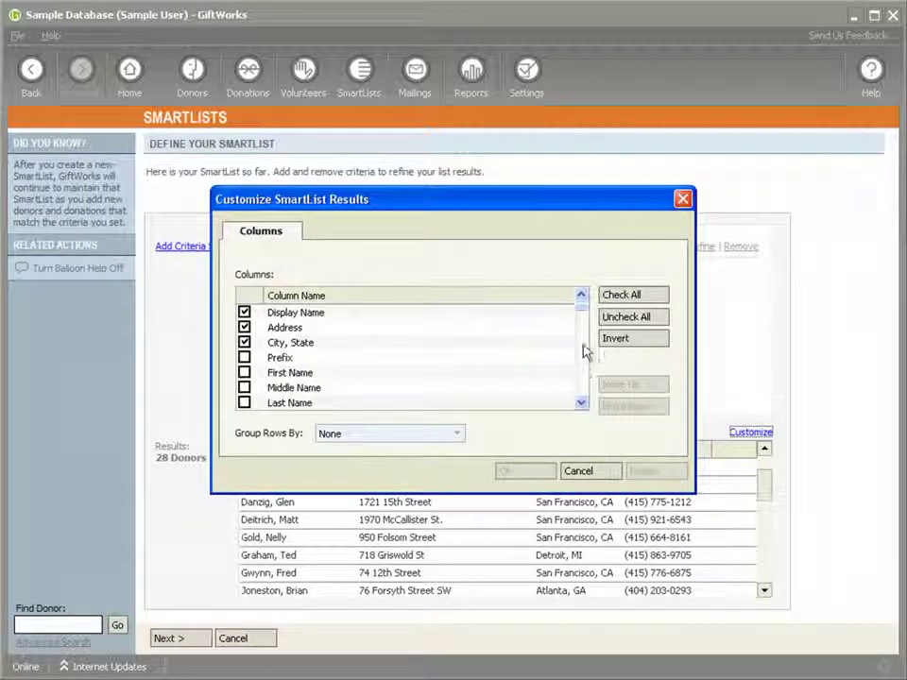
{"action": "left_click_drag", "start_coordinate": [584, 315], "coordinate": [581, 399]}
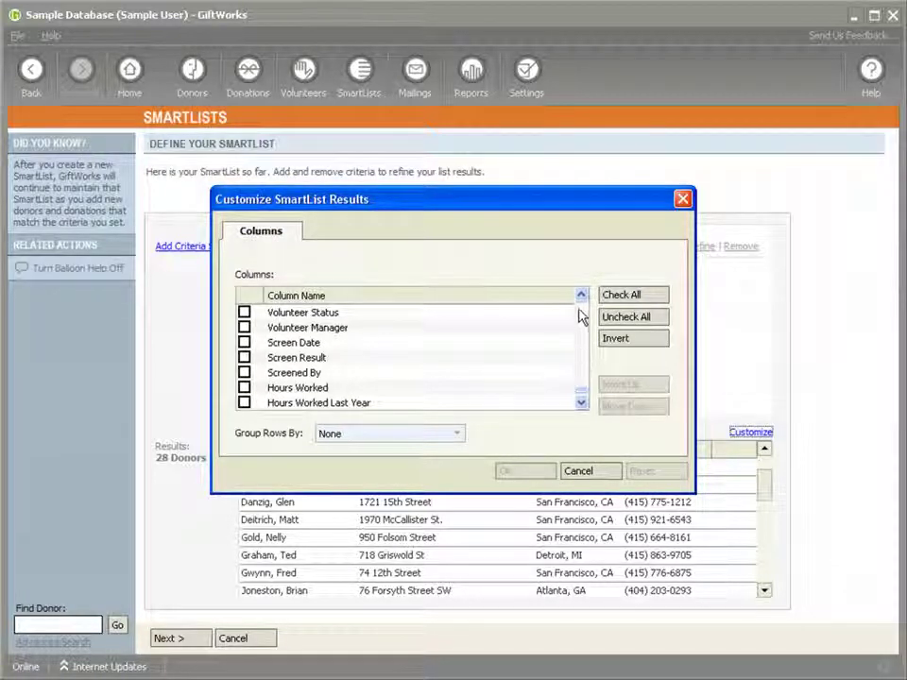
{"action": "left_click", "coordinate": [243, 314]}
{"action": "left_click", "coordinate": [243, 326]}
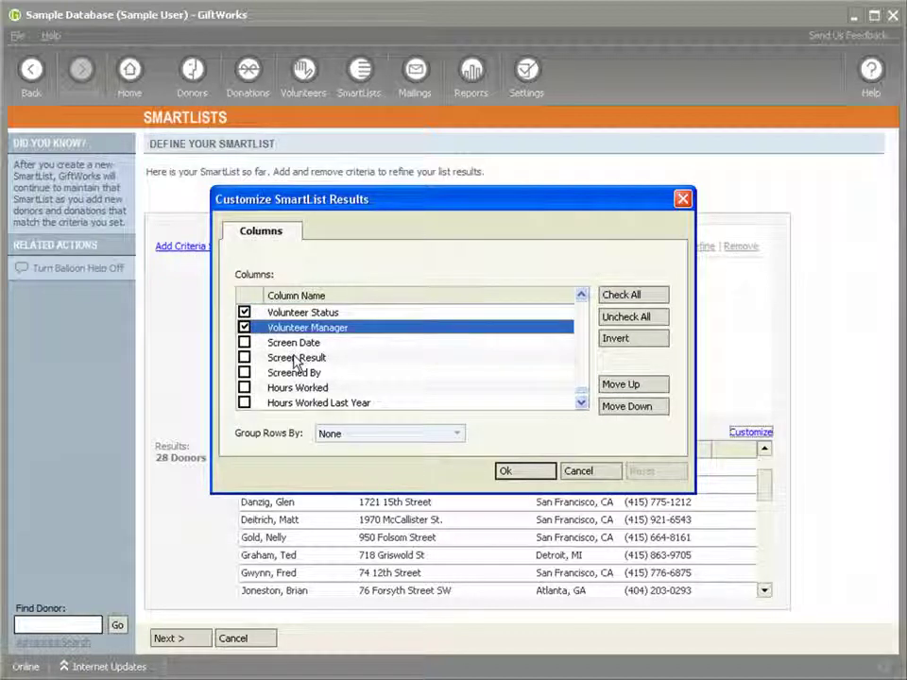
{"action": "left_click", "coordinate": [581, 402]}
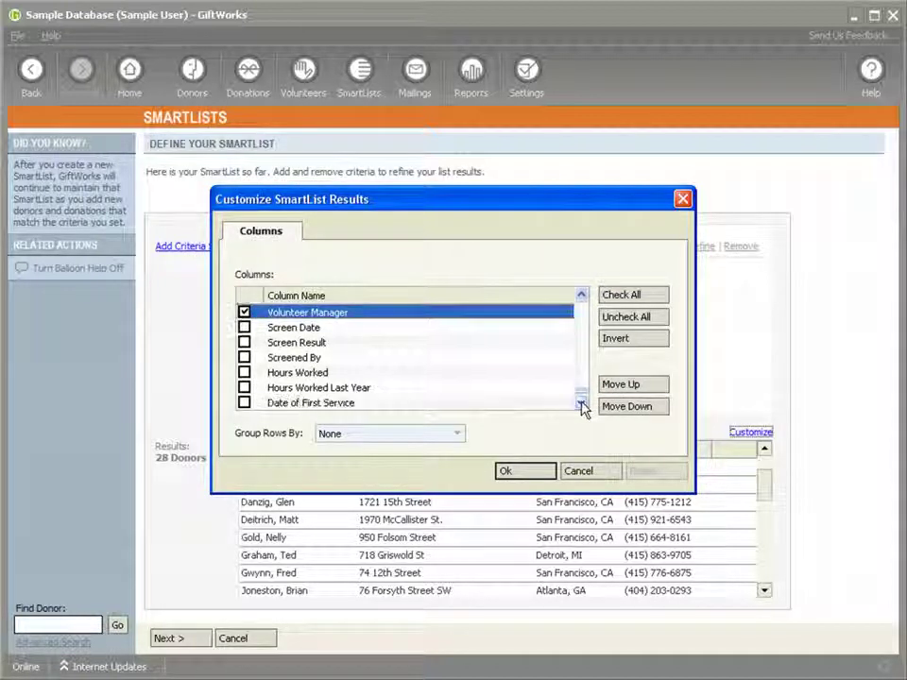
{"action": "left_click", "coordinate": [245, 373]}
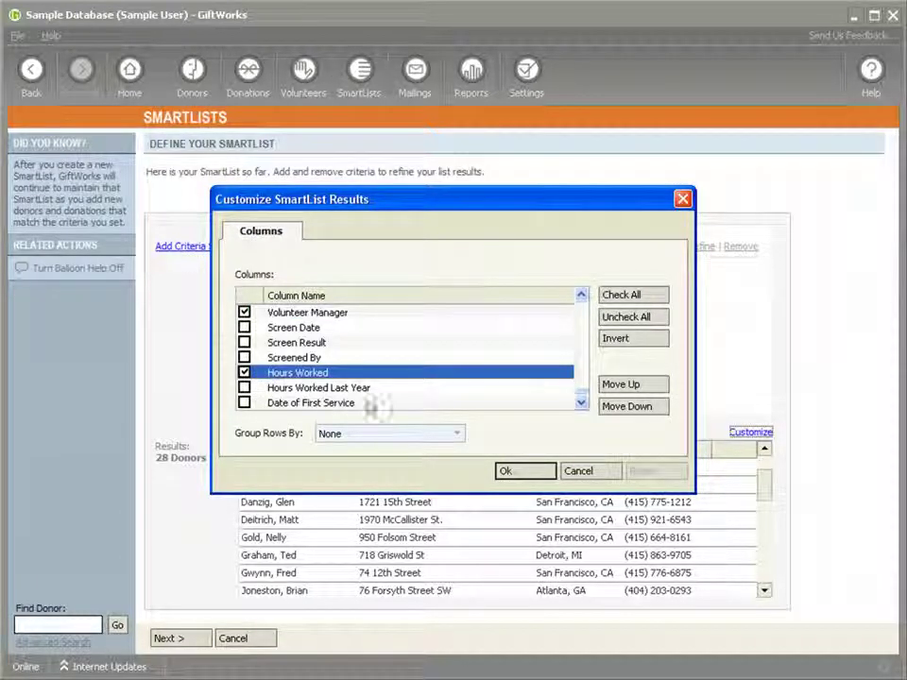
{"action": "left_click", "coordinate": [531, 472]}
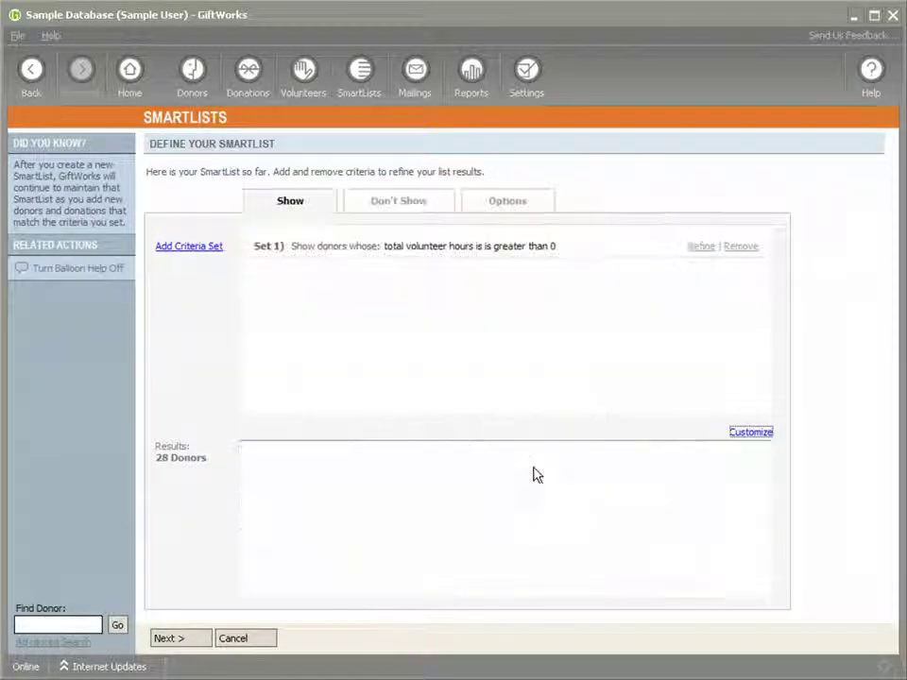
{"action": "left_click_drag", "start_coordinate": [396, 592], "coordinate": [431, 586]}
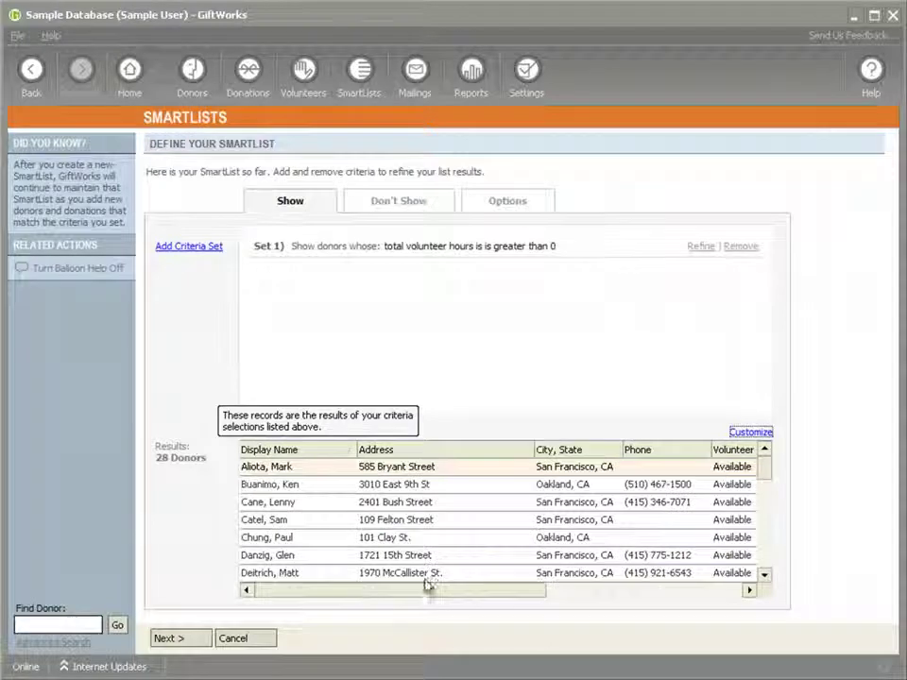
{"action": "left_click", "coordinate": [174, 637]}
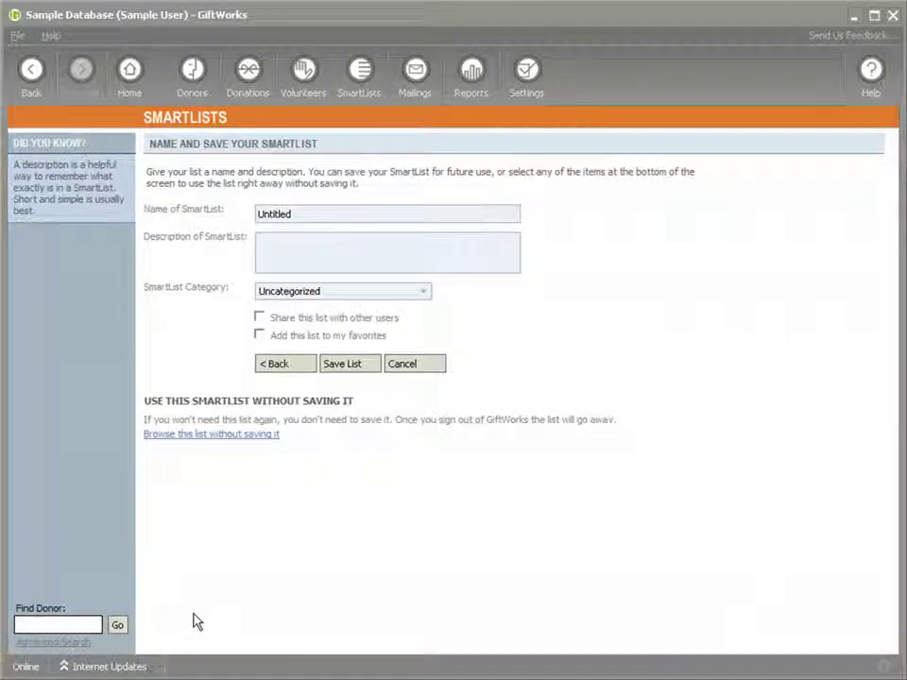
- Name the SmartList 'Volunteers with hours worked' and save it
{"action": "left_click_drag", "start_coordinate": [308, 213], "coordinate": [256, 214]}
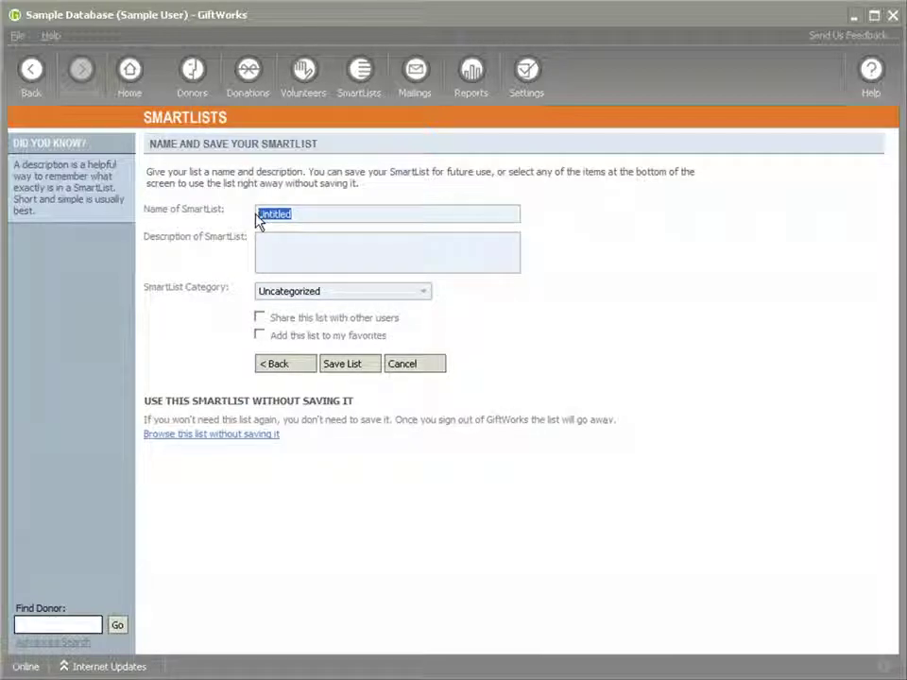
{"action": "type", "text": "Voluntter"}
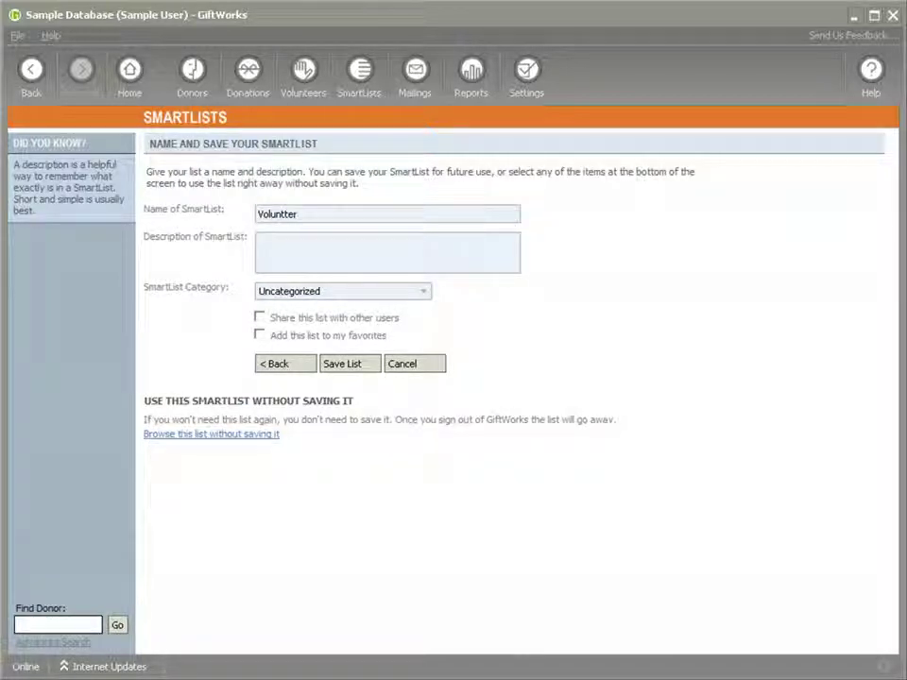
{"action": "key", "text": "BackSpace"}
{"action": "key", "text": "BackSpace"}
{"action": "key", "text": "BackSpace"}
{"action": "type", "text": "eers wit"}
{"action": "type", "text": "h"}
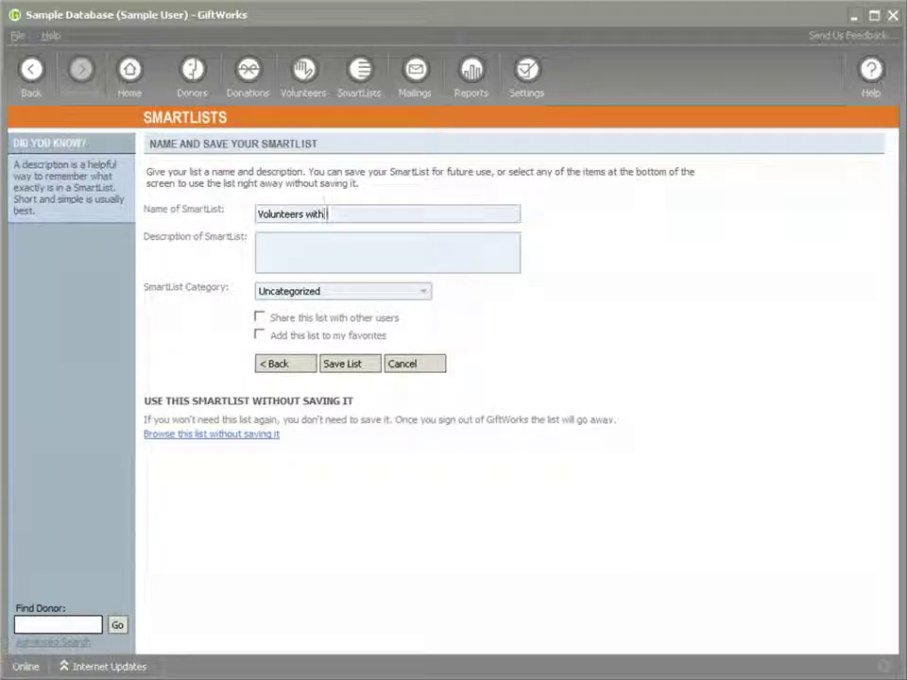
{"action": "type", "text": "ours worked"}
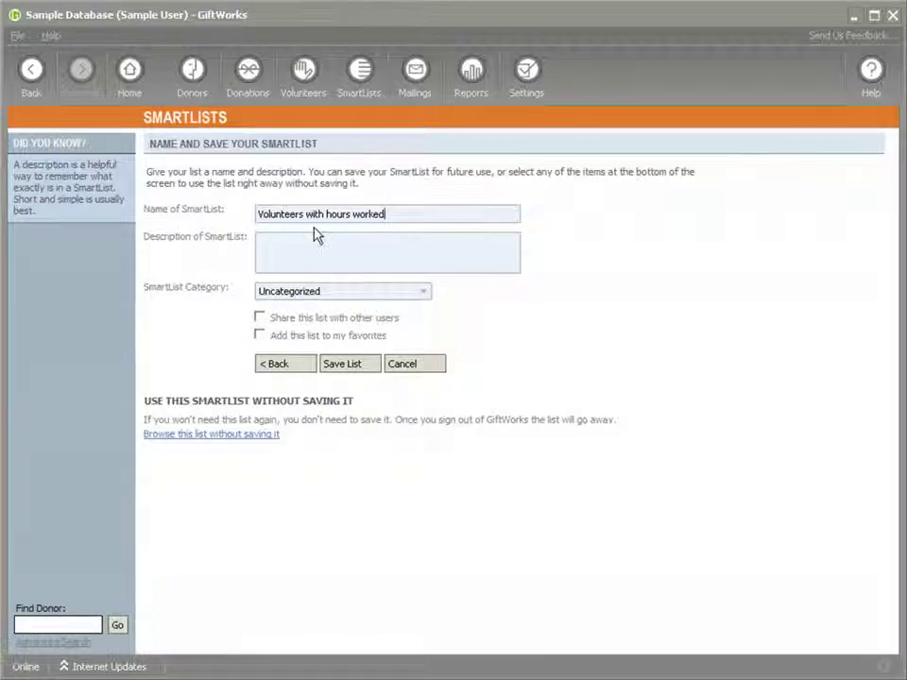
{"action": "left_click", "coordinate": [342, 364]}
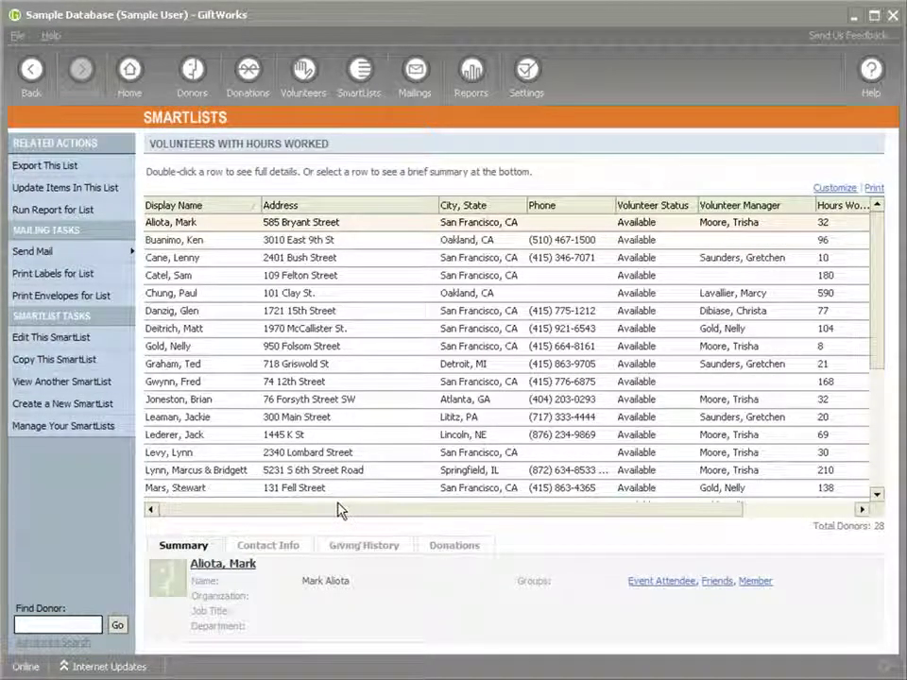
- Scroll the volunteer table right and back left to review its columns
{"action": "left_click_drag", "start_coordinate": [338, 513], "coordinate": [497, 516]}
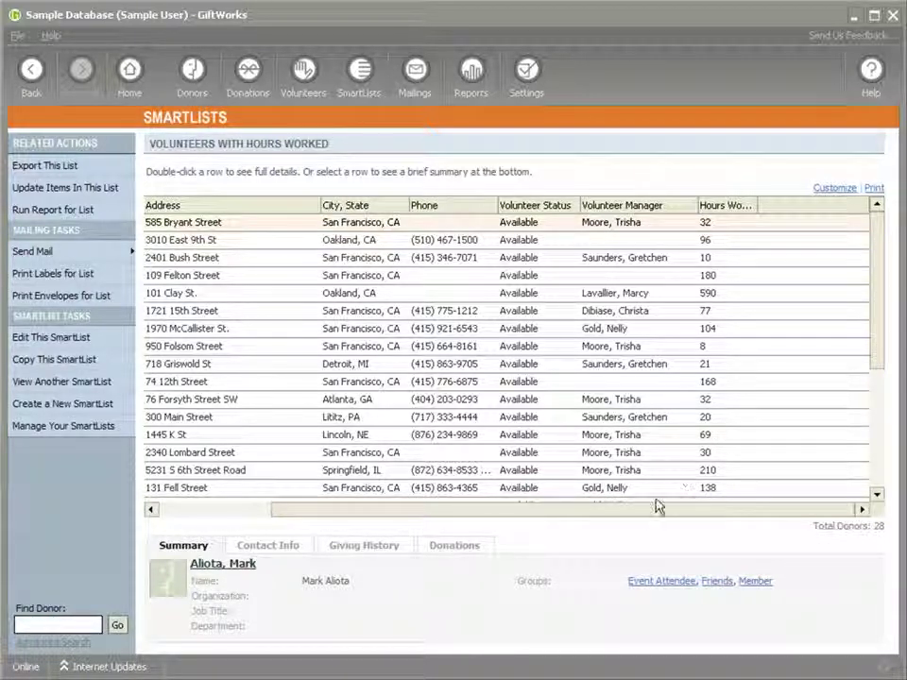
{"action": "left_click_drag", "start_coordinate": [625, 521], "coordinate": [399, 510]}
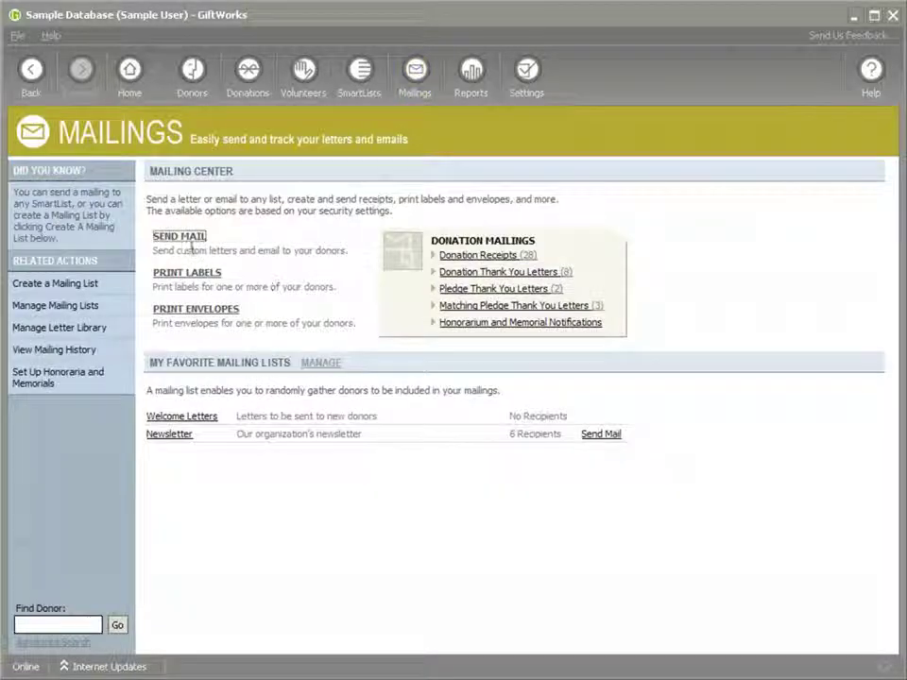
- Start a mailing to the 'Volunteers with hours worked' SmartList
{"action": "left_click", "coordinate": [176, 238]}
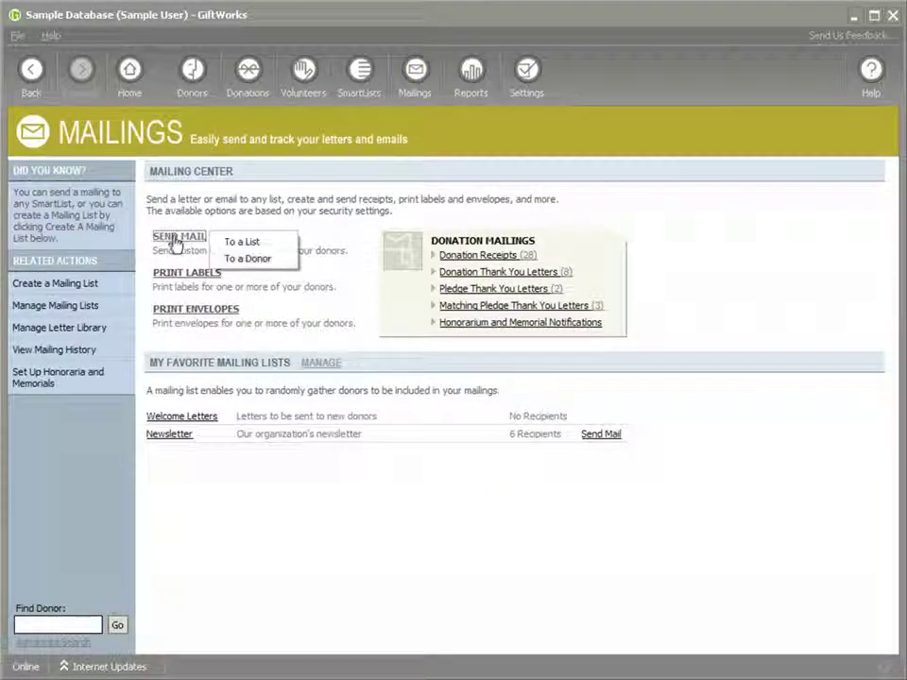
{"action": "left_click", "coordinate": [233, 245]}
{"action": "left_click", "coordinate": [328, 212]}
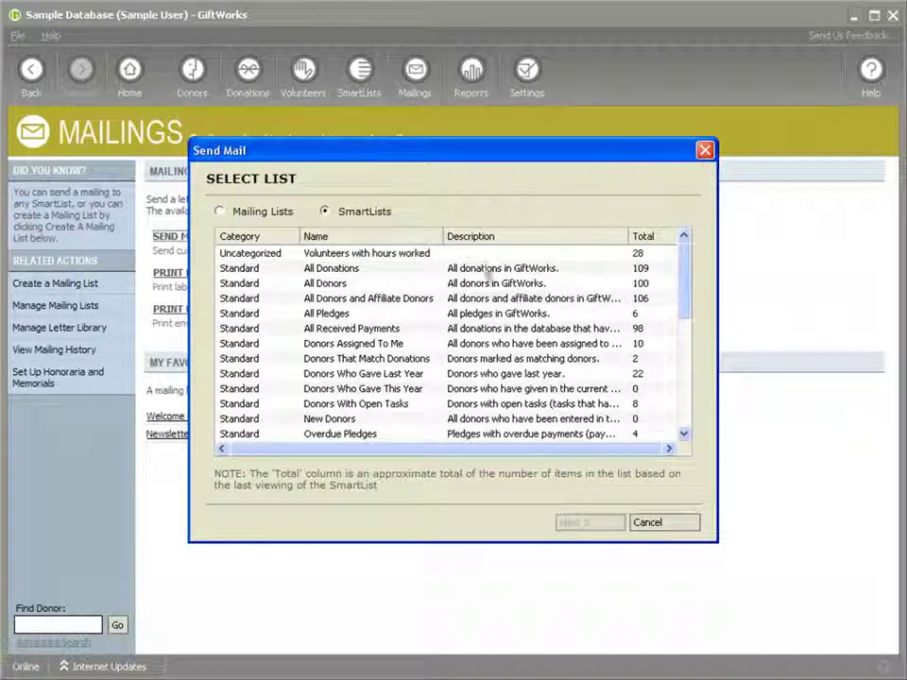
{"action": "left_click", "coordinate": [365, 261]}
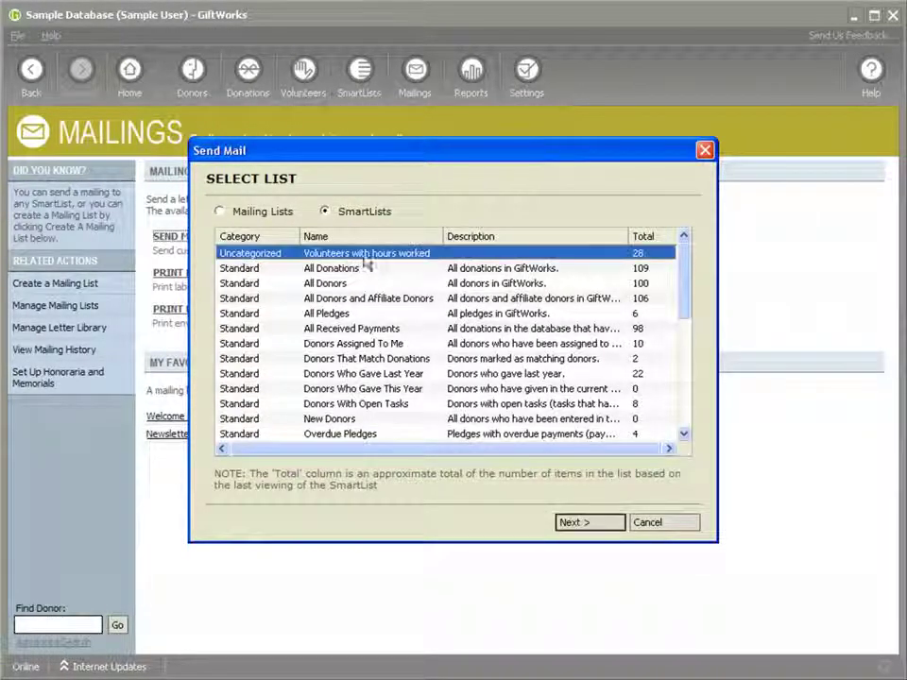
{"action": "left_click", "coordinate": [574, 524]}
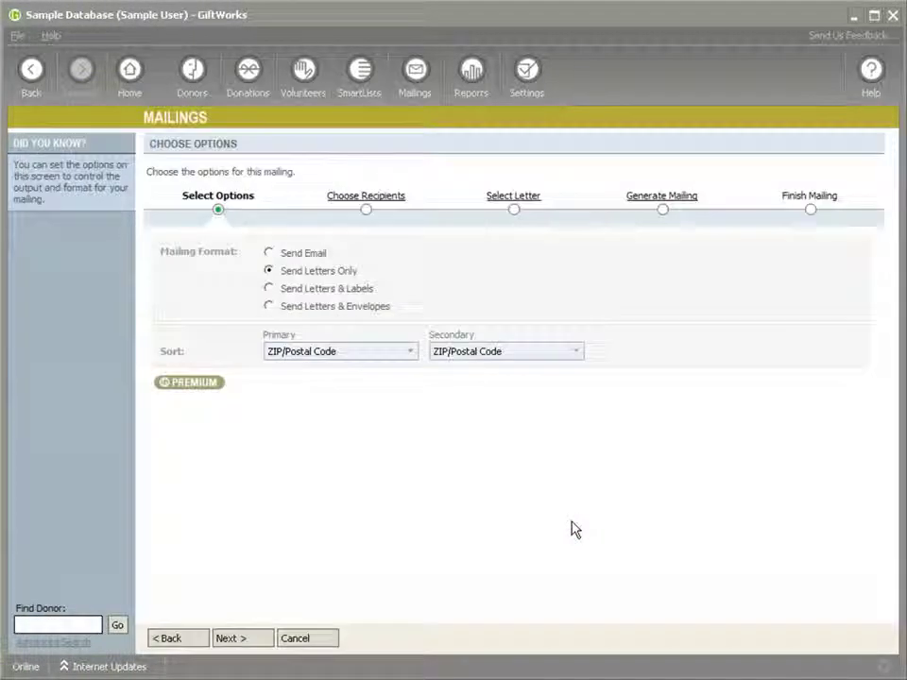
- Keep all 28 recipients and open the Volunteer Thank-You Letter for editing
{"action": "left_click", "coordinate": [237, 640]}
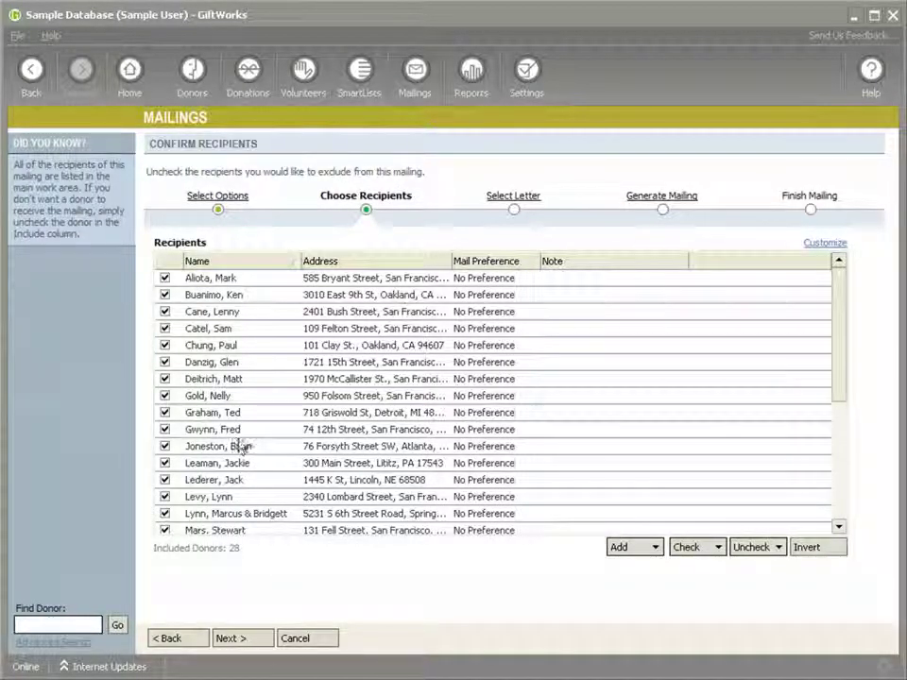
{"action": "left_click", "coordinate": [238, 638]}
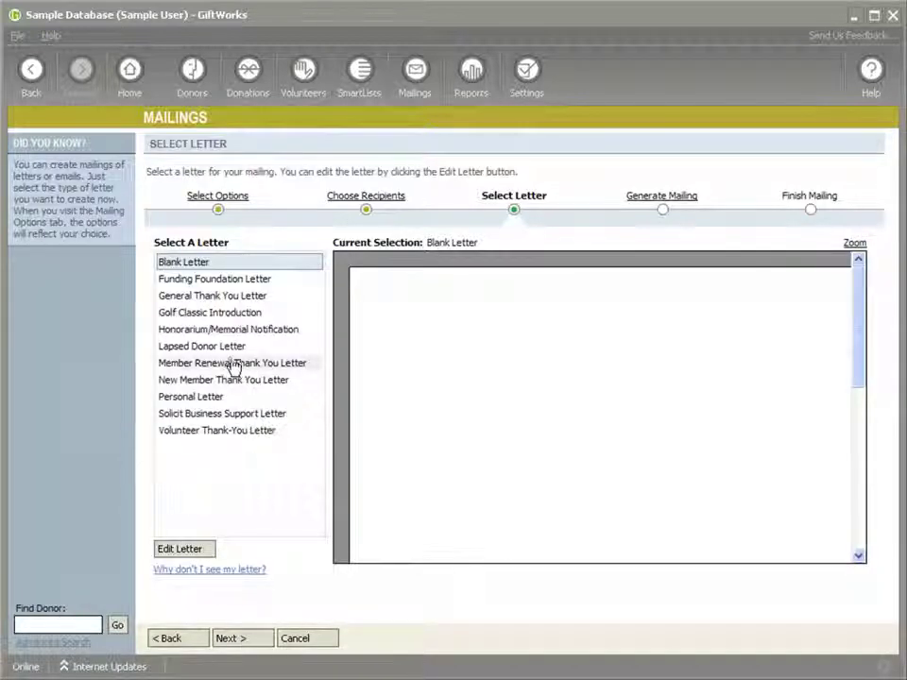
{"action": "left_click", "coordinate": [200, 430]}
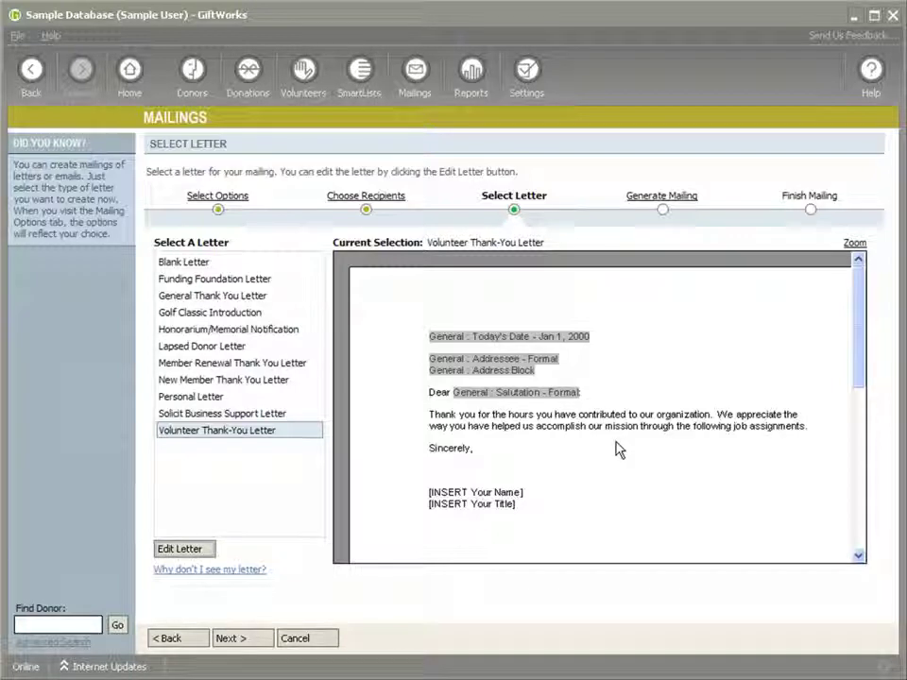
{"action": "left_click", "coordinate": [178, 550]}
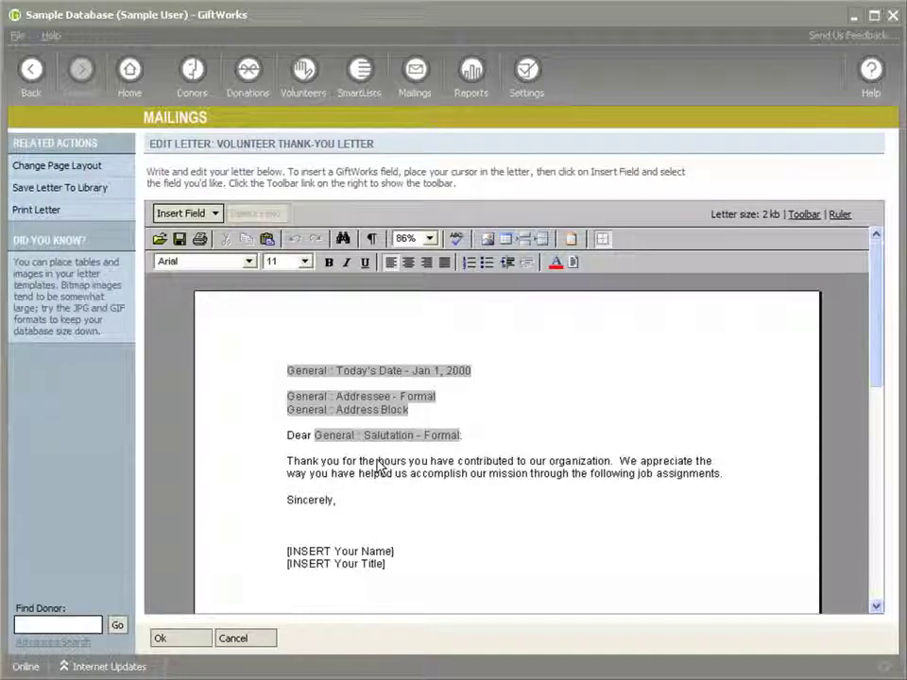
- Insert the Total Hours Worked field before 'hours' and add blank lines after
{"action": "left_click", "coordinate": [376, 460]}
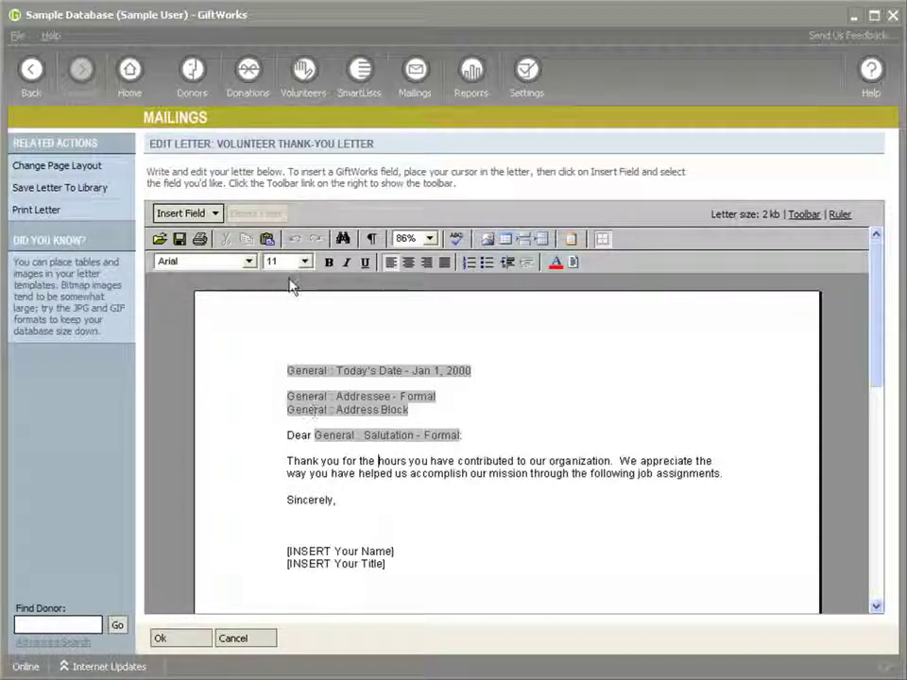
{"action": "left_click", "coordinate": [217, 214]}
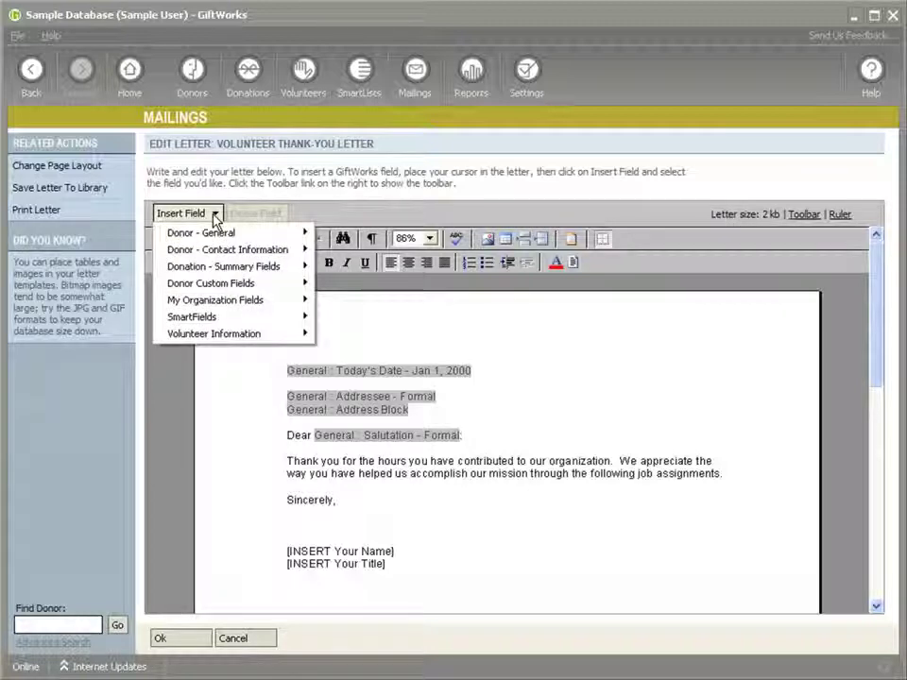
{"action": "mouse_move", "coordinate": [228, 338]}
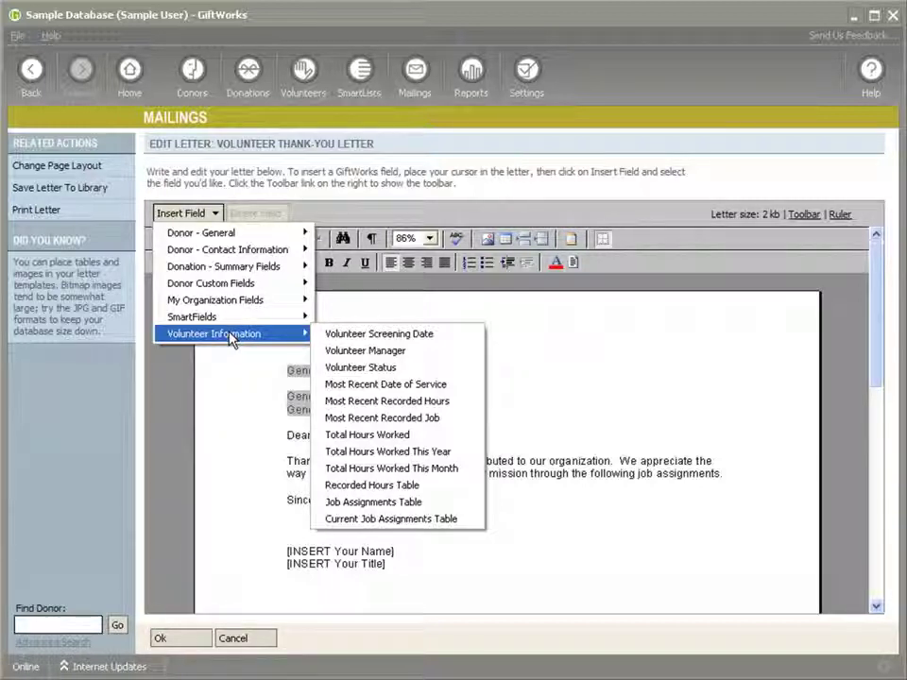
{"action": "left_click", "coordinate": [349, 437]}
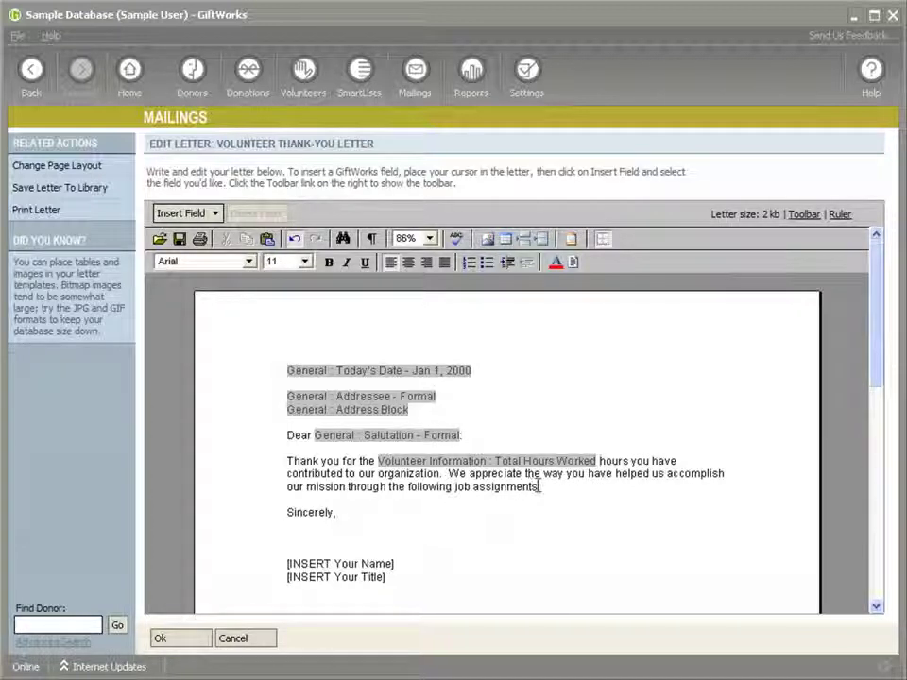
{"action": "key", "text": "Return"}
{"action": "key", "text": "Return"}
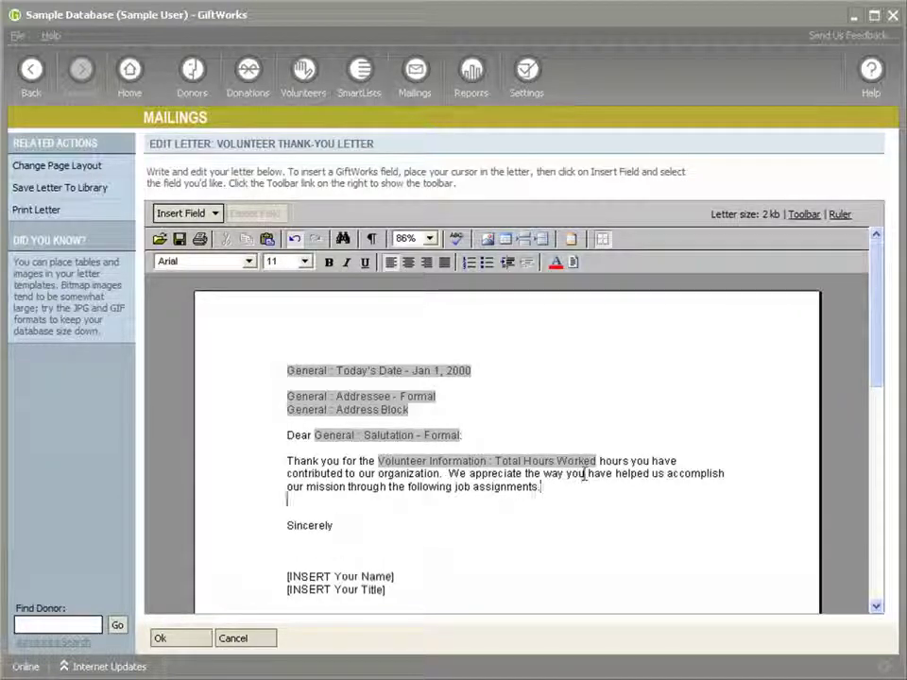
- Insert the Job Assignments Table field and finish editing the letter
{"action": "left_click", "coordinate": [175, 213]}
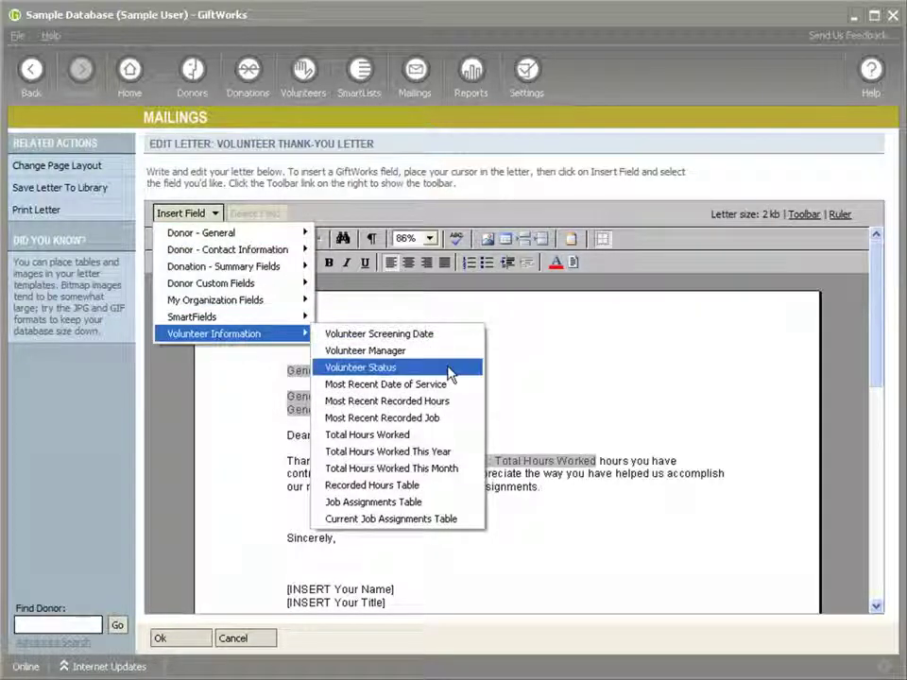
{"action": "left_click", "coordinate": [404, 504]}
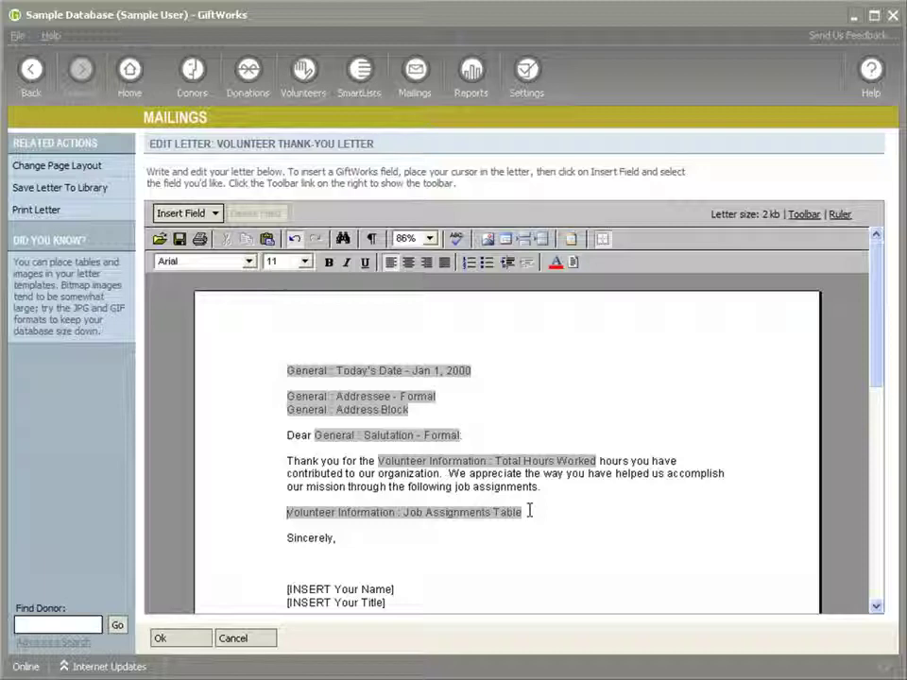
{"action": "left_click", "coordinate": [215, 214]}
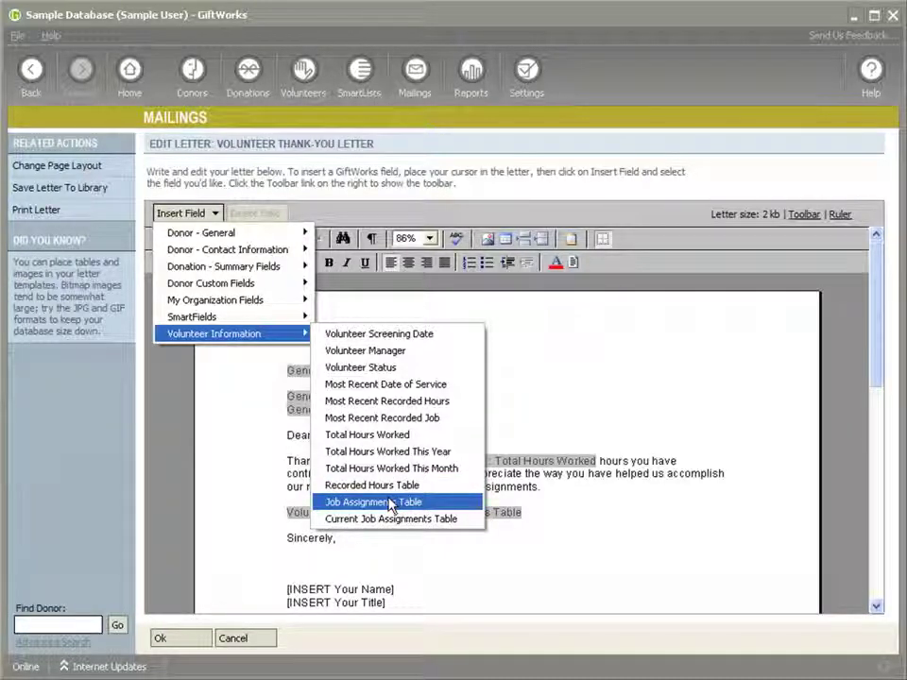
{"action": "left_click", "coordinate": [526, 433]}
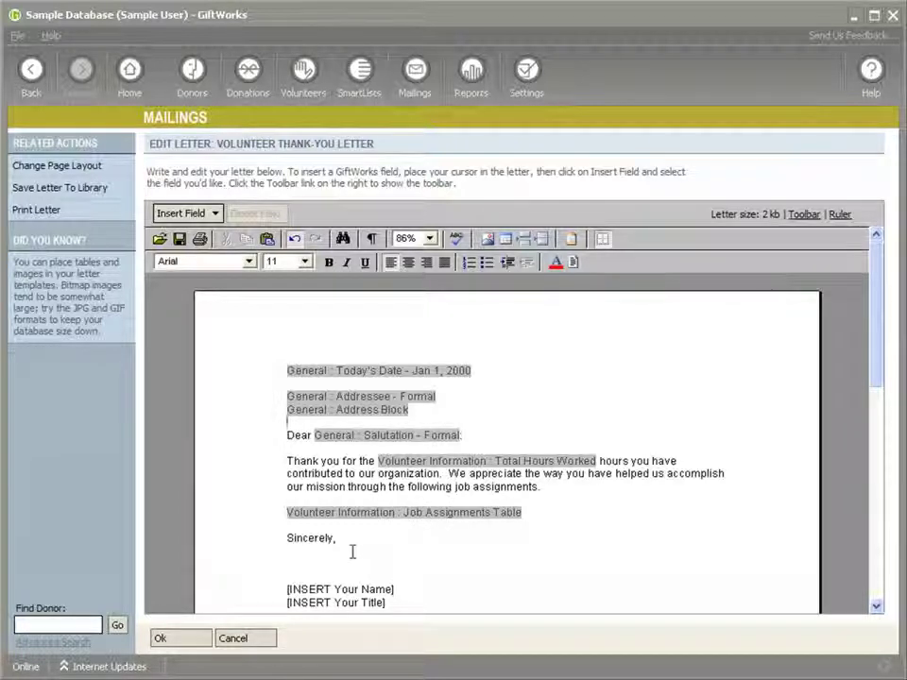
{"action": "left_click", "coordinate": [173, 640]}
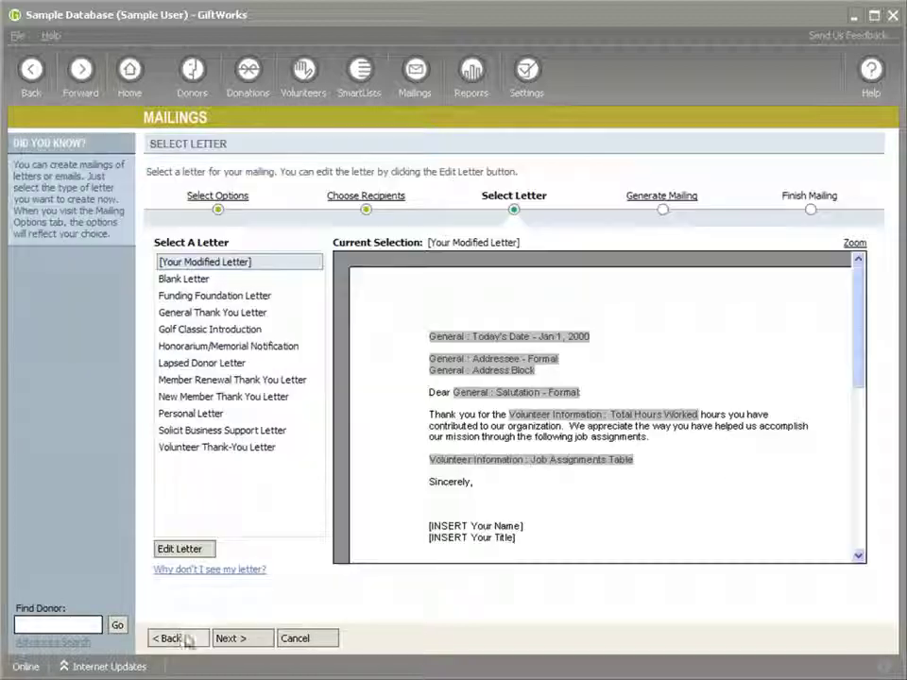
- Preview the merged letters and move from record 1 to the next recipient
{"action": "left_click", "coordinate": [243, 641]}
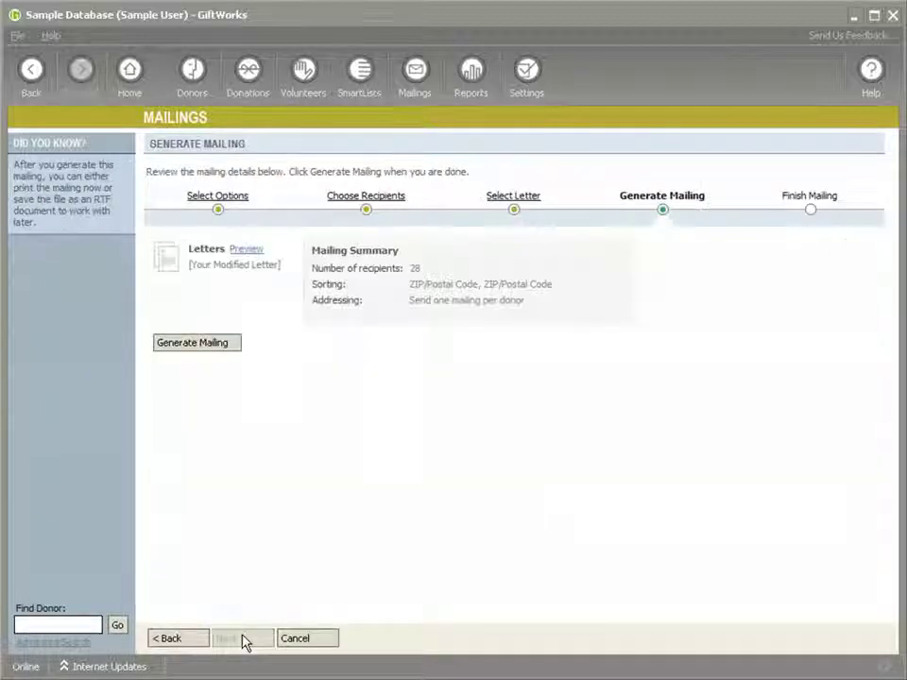
{"action": "left_click", "coordinate": [246, 250]}
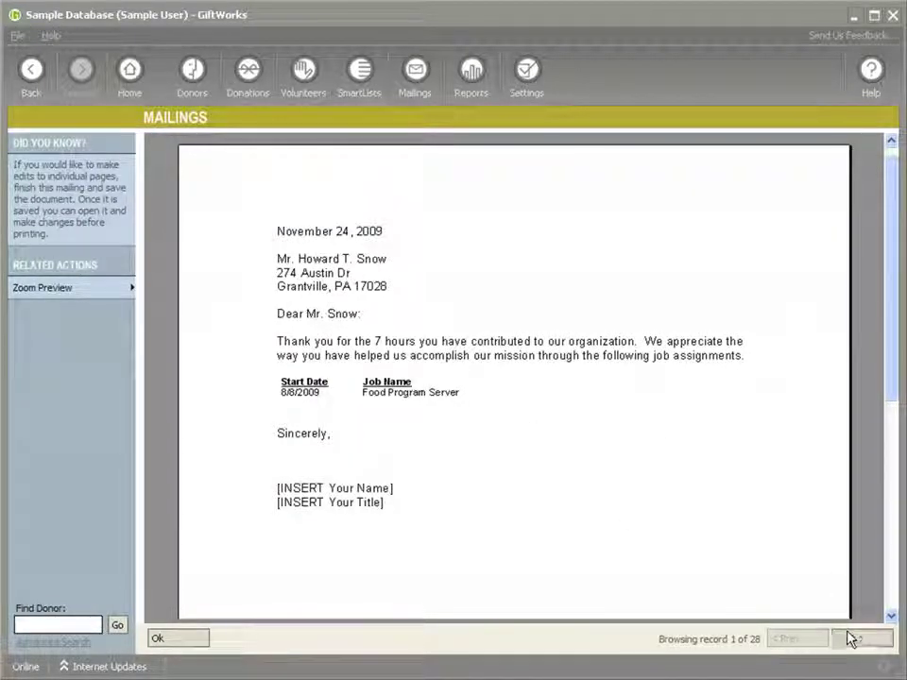
{"action": "left_click", "coordinate": [849, 639]}
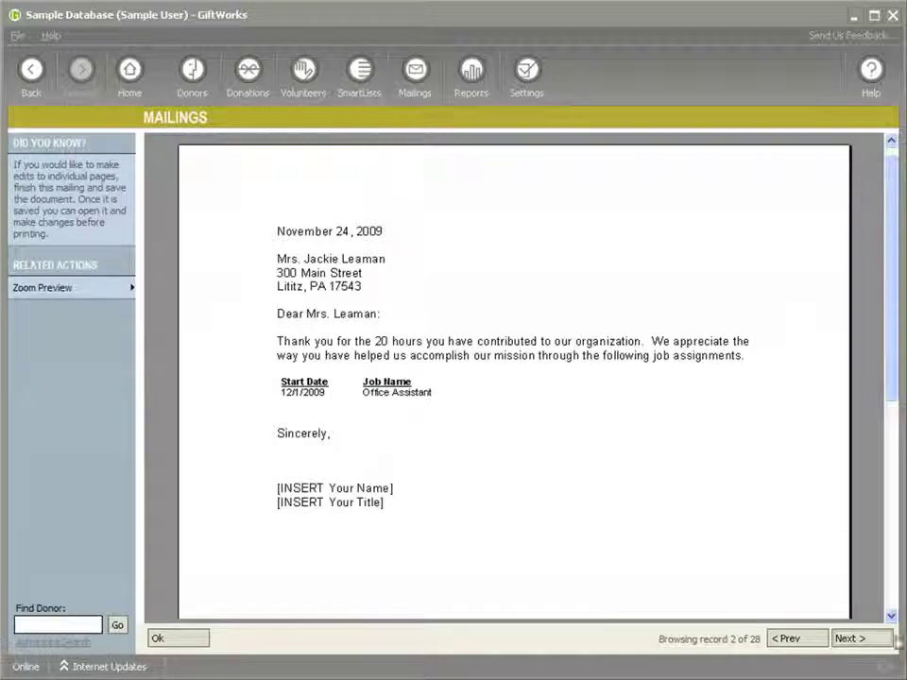
- Page through the eleven previewed letters, then close the preview to the 28-recipient mailing summary
{"action": "left_click", "coordinate": [874, 641]}
{"action": "left_click", "coordinate": [874, 642]}
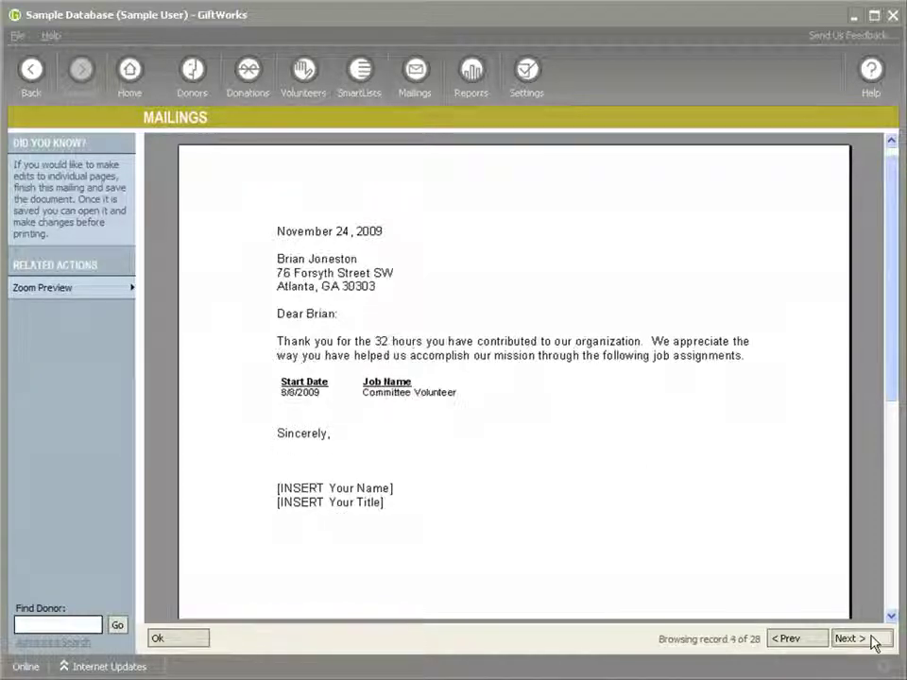
{"action": "left_click", "coordinate": [873, 641]}
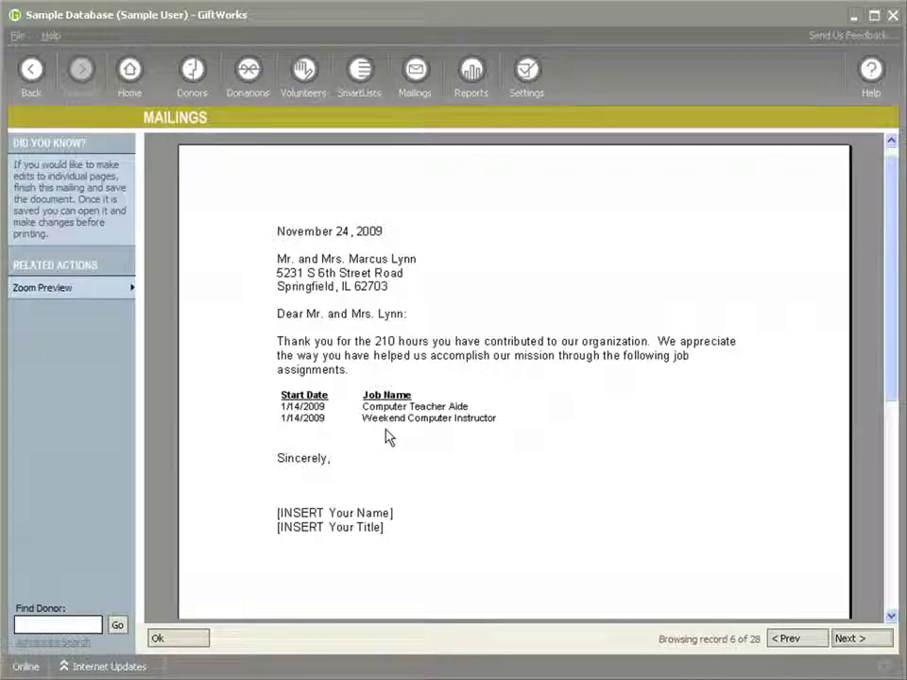
{"action": "left_click", "coordinate": [855, 638]}
{"action": "left_click", "coordinate": [856, 638]}
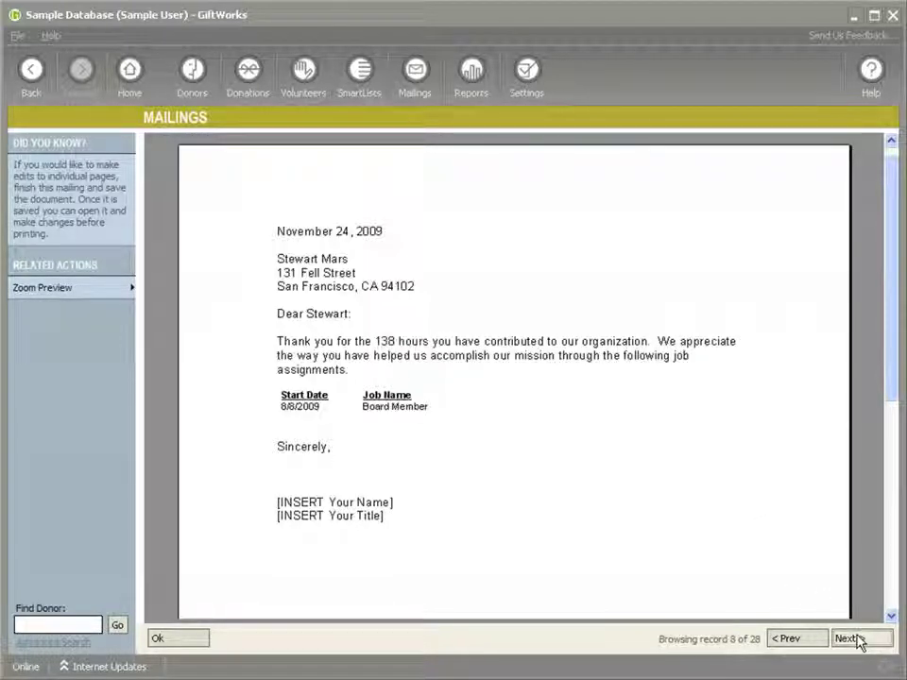
{"action": "left_click", "coordinate": [856, 639]}
{"action": "left_click", "coordinate": [857, 640]}
{"action": "left_click", "coordinate": [857, 640]}
{"action": "left_click", "coordinate": [858, 640]}
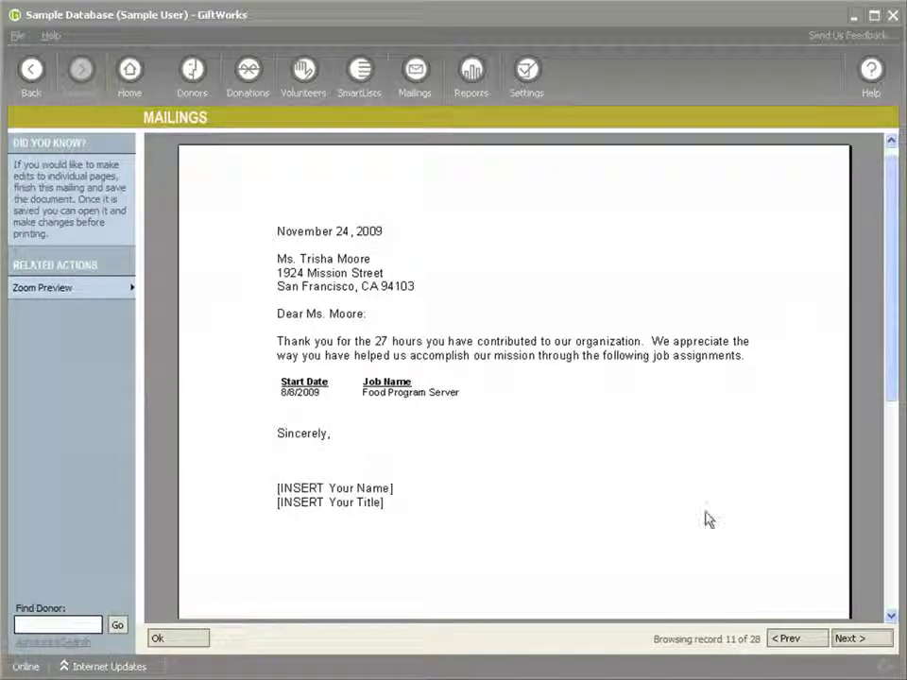
{"action": "left_click", "coordinate": [172, 639]}
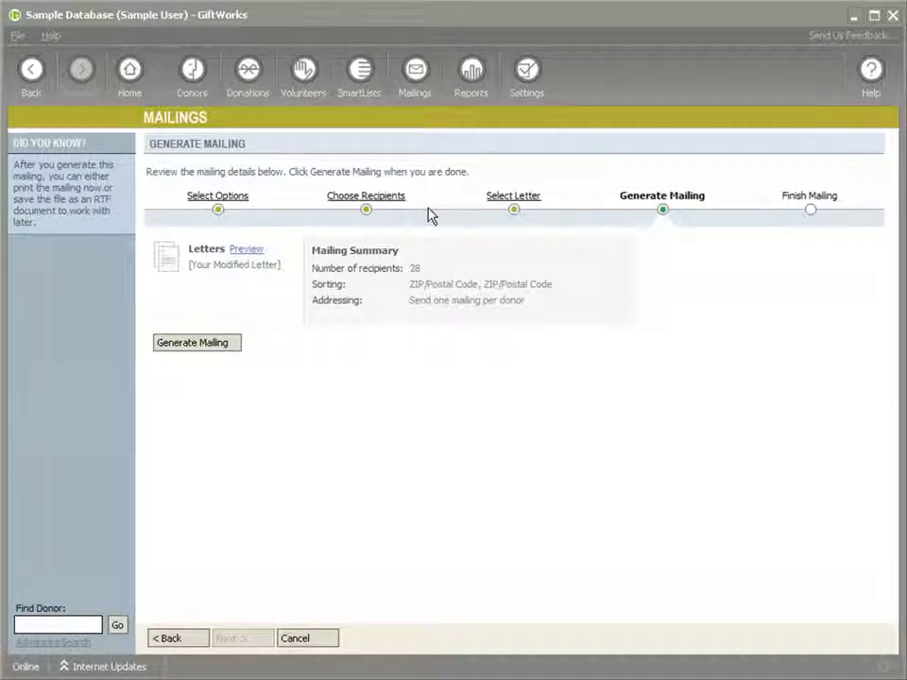
- Abandon the mailing, open Volunteers By Volunteer Status report choices, and show its status list
{"action": "left_click", "coordinate": [465, 95]}
{"action": "left_click", "coordinate": [445, 415]}
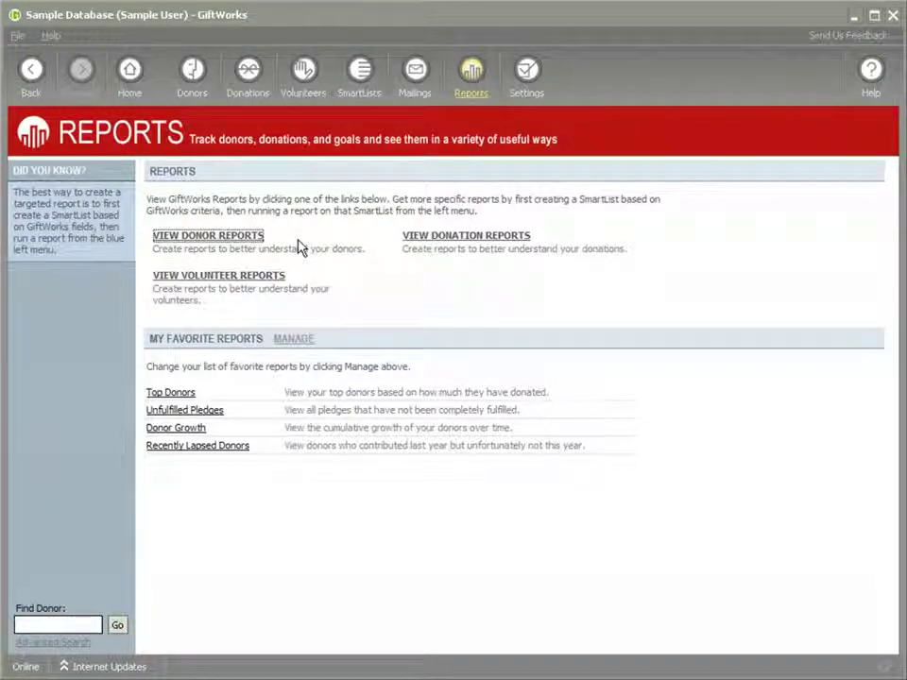
{"action": "left_click", "coordinate": [203, 281]}
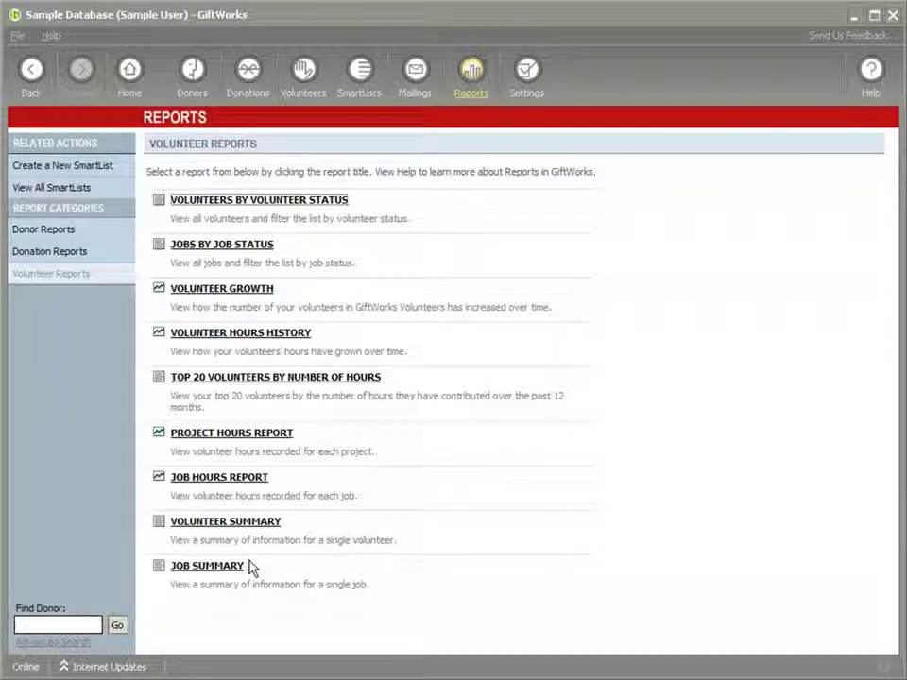
{"action": "left_click", "coordinate": [242, 202]}
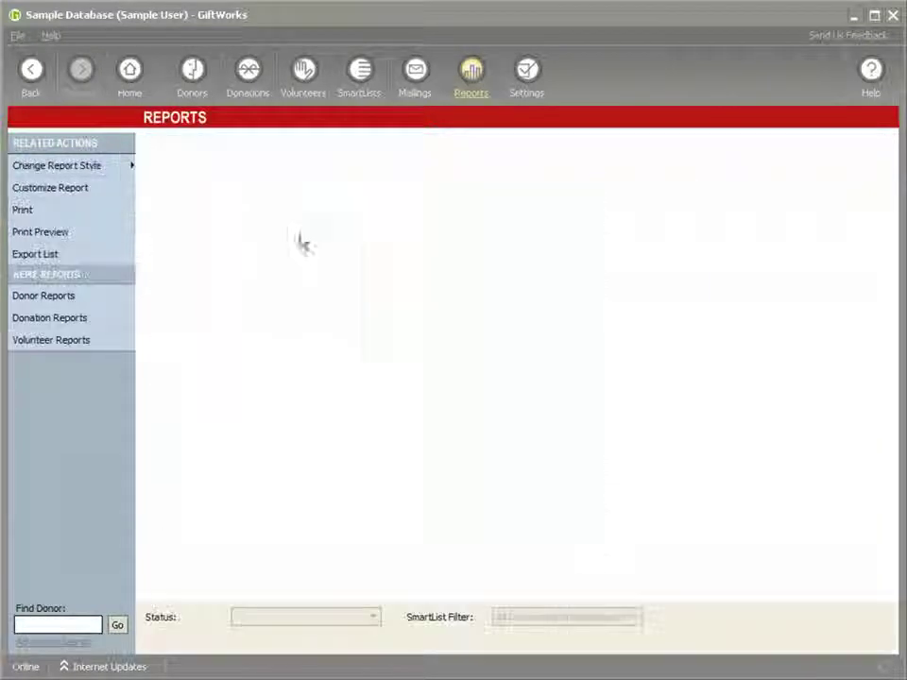
{"action": "left_click", "coordinate": [534, 314]}
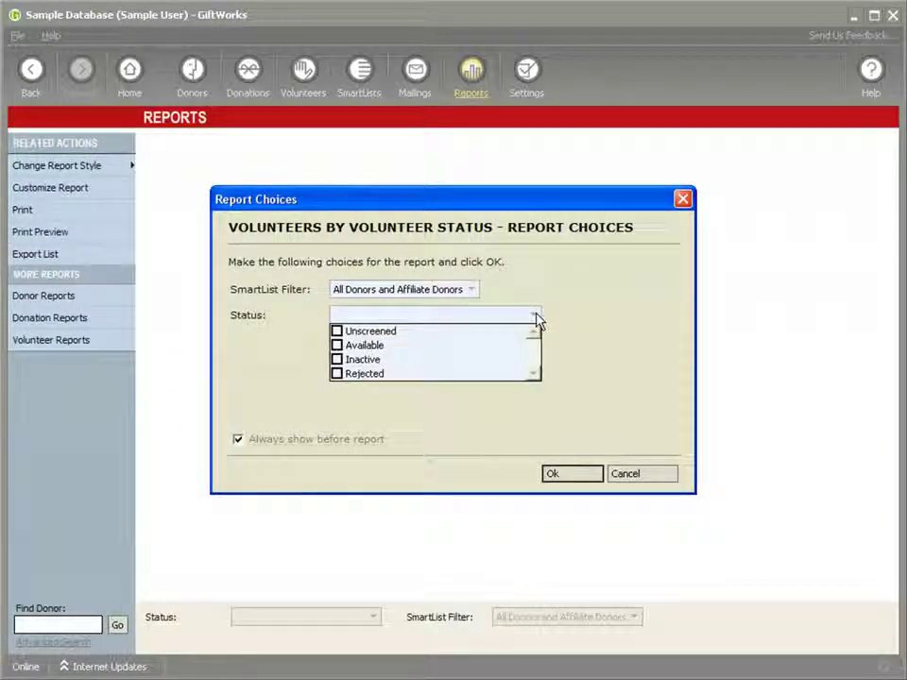
- Run the report for Unscreened volunteers, then for all statuses sorted by Manager, and return to the list
{"action": "left_click", "coordinate": [336, 332]}
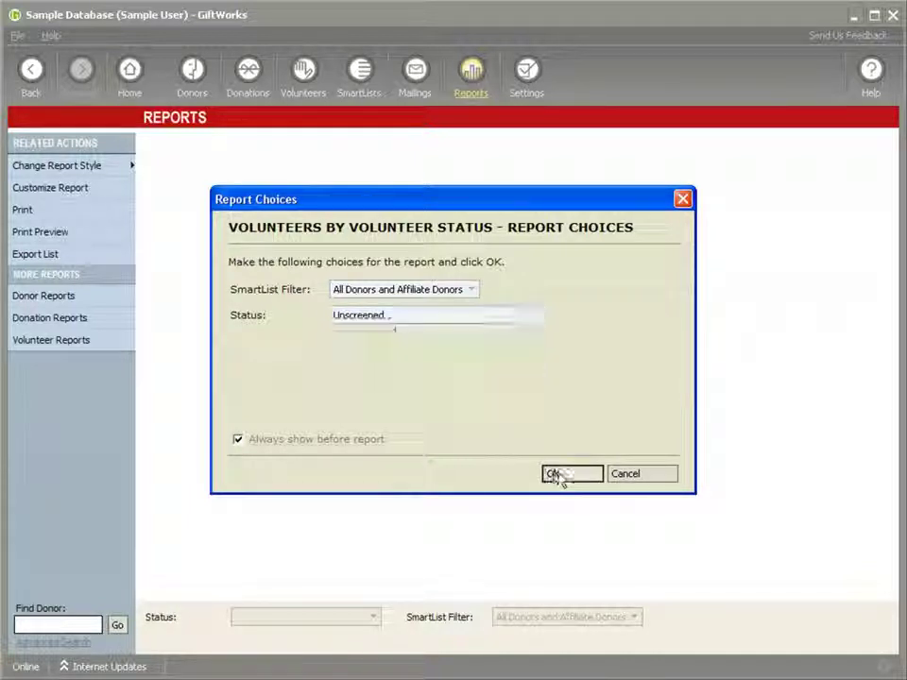
{"action": "left_click", "coordinate": [558, 473]}
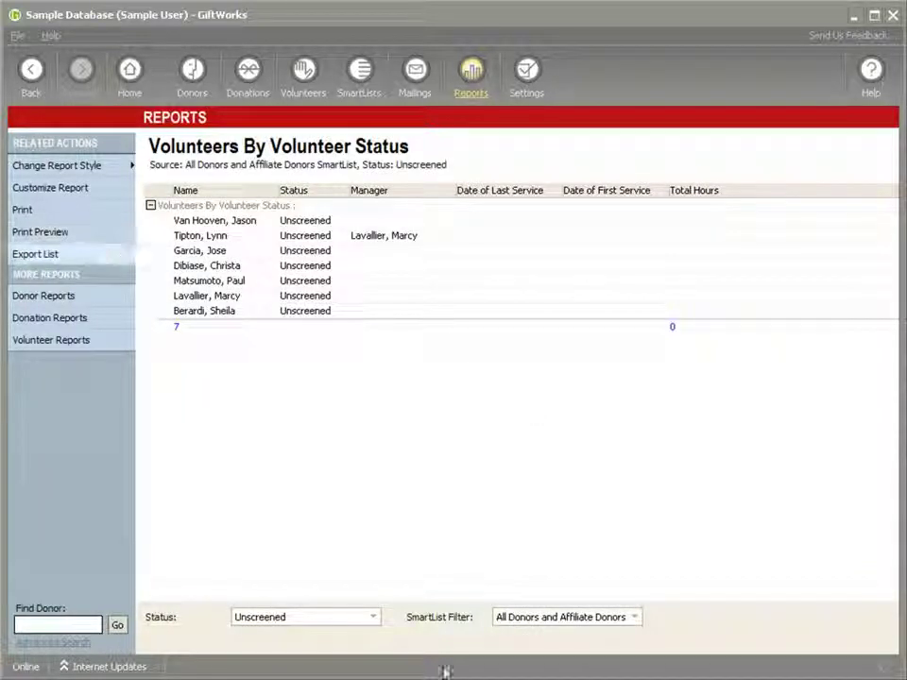
{"action": "left_click", "coordinate": [368, 617]}
{"action": "left_click", "coordinate": [248, 634]}
{"action": "left_click", "coordinate": [312, 545]}
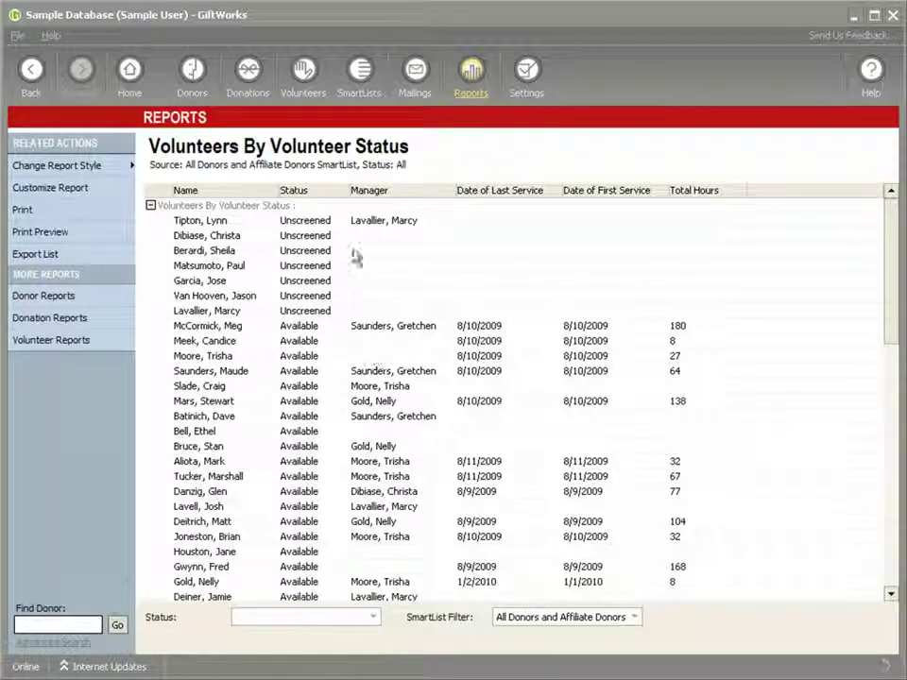
{"action": "left_click", "coordinate": [433, 191]}
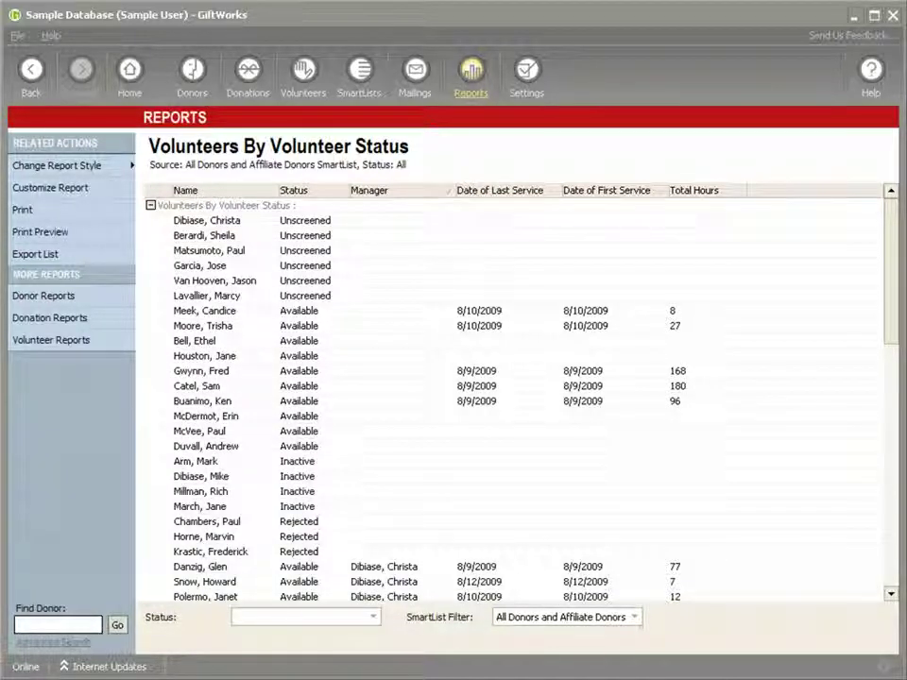
{"action": "left_click", "coordinate": [31, 73]}
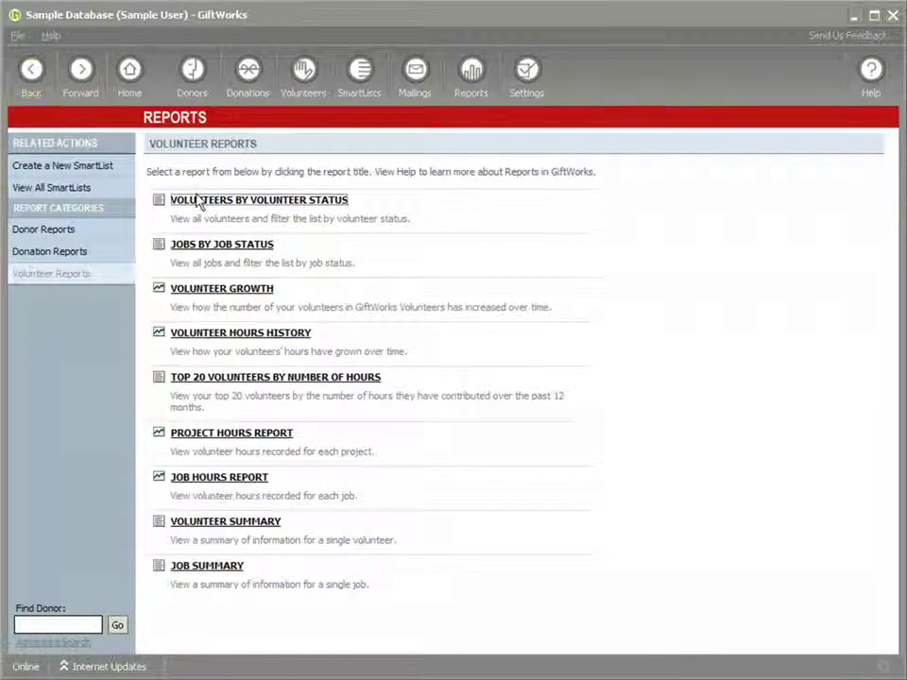
{"action": "left_click", "coordinate": [201, 245]}
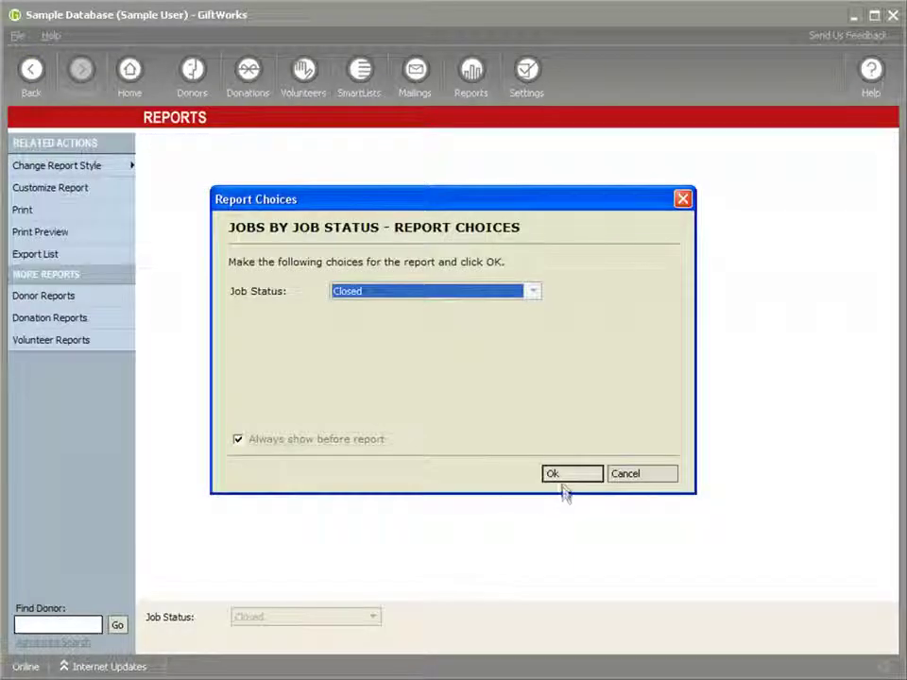
{"action": "left_click", "coordinate": [533, 294]}
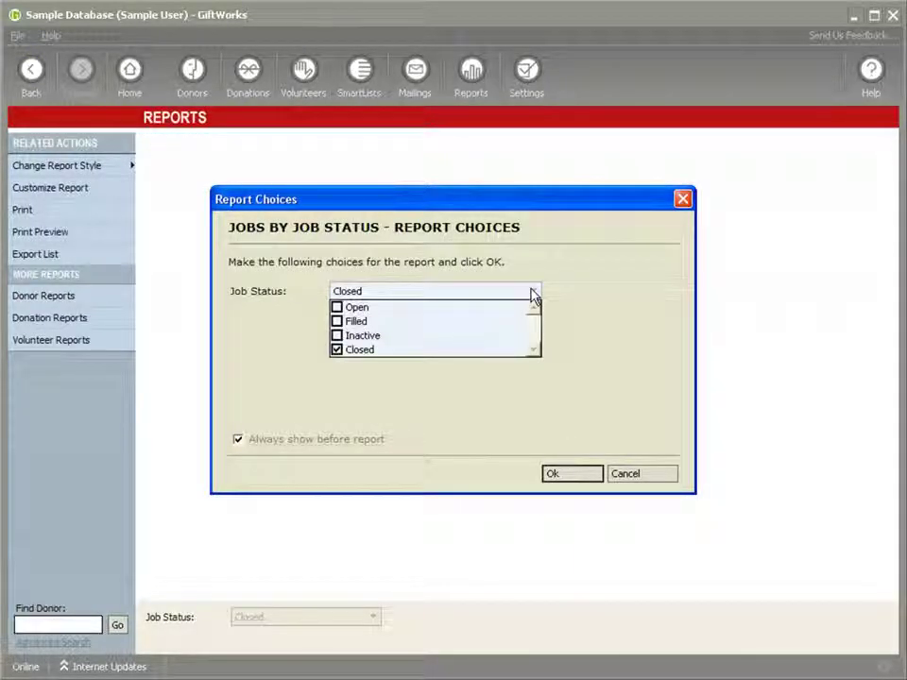
{"action": "left_click", "coordinate": [556, 480]}
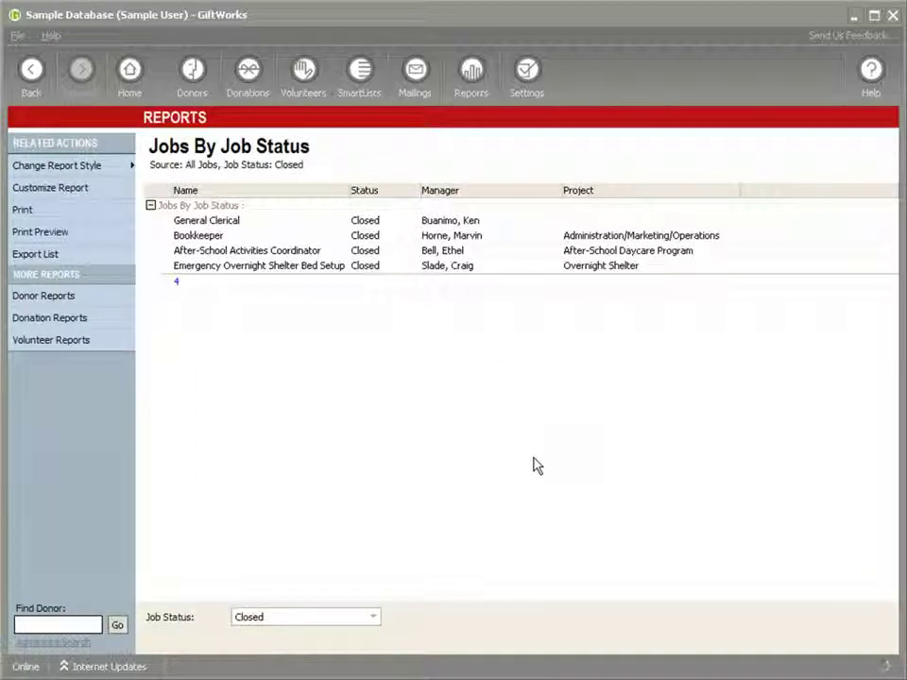
{"action": "left_click", "coordinate": [29, 72]}
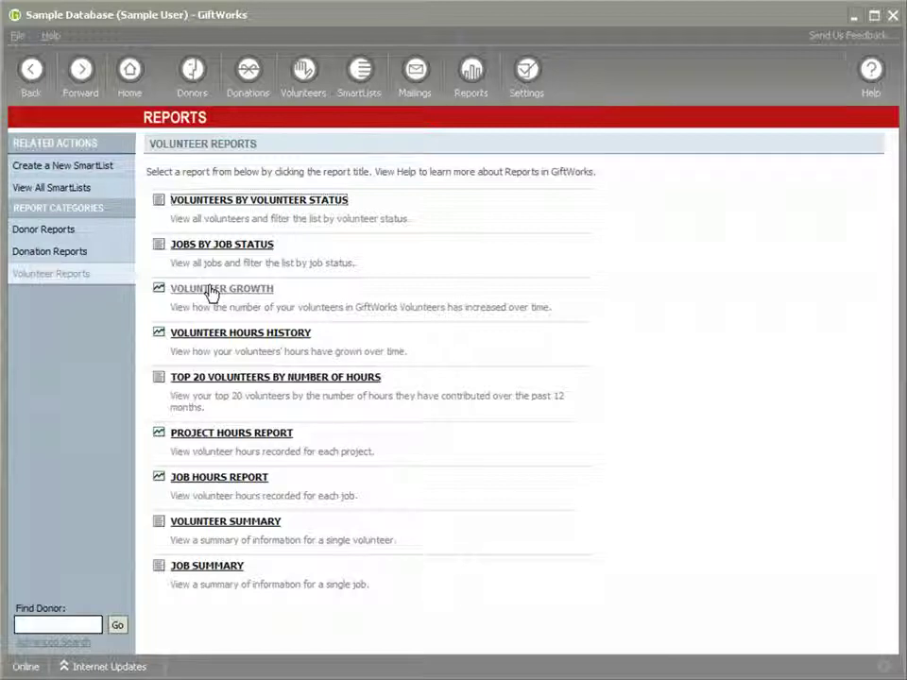
{"action": "left_click", "coordinate": [210, 294]}
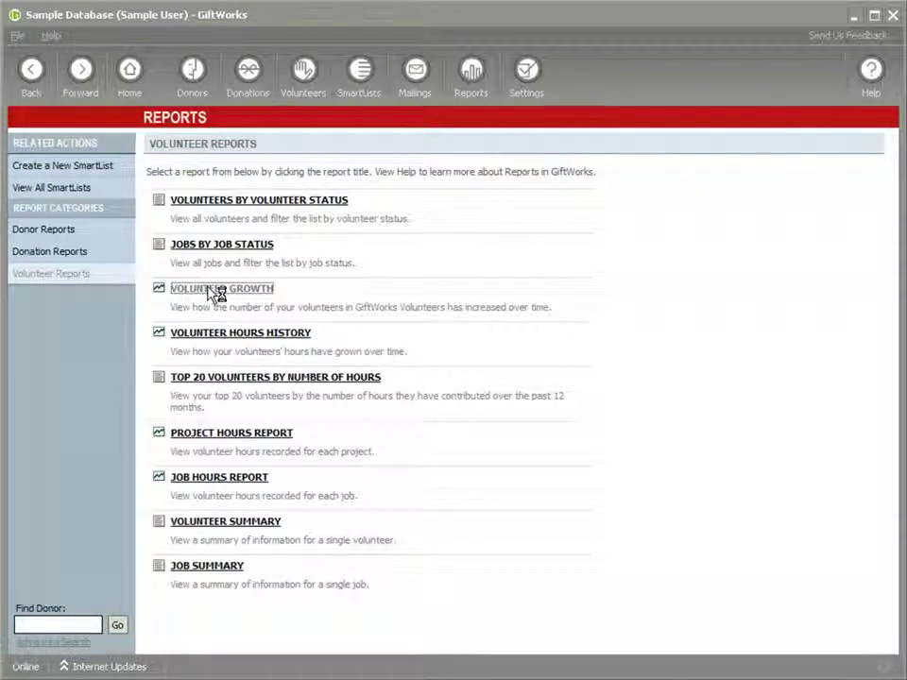
{"action": "left_click", "coordinate": [559, 475]}
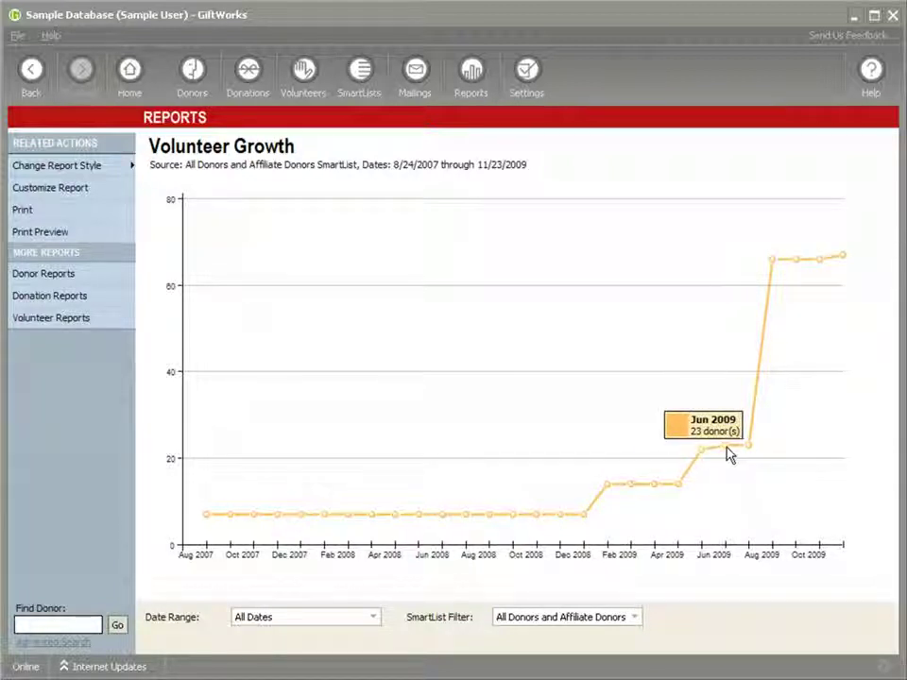
{"action": "mouse_move", "coordinate": [748, 453]}
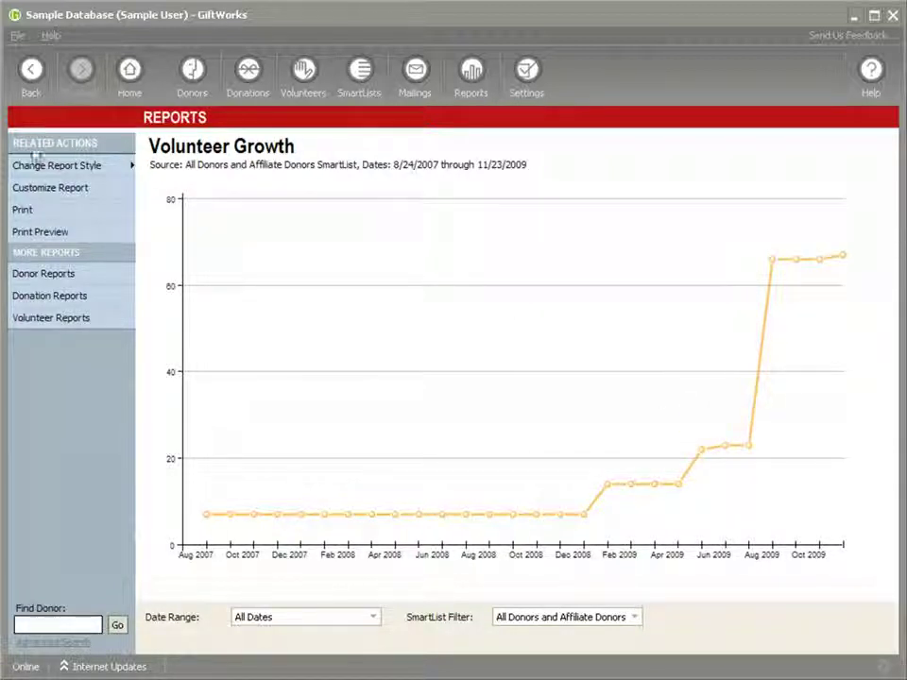
{"action": "left_click", "coordinate": [34, 170]}
{"action": "left_click", "coordinate": [179, 188]}
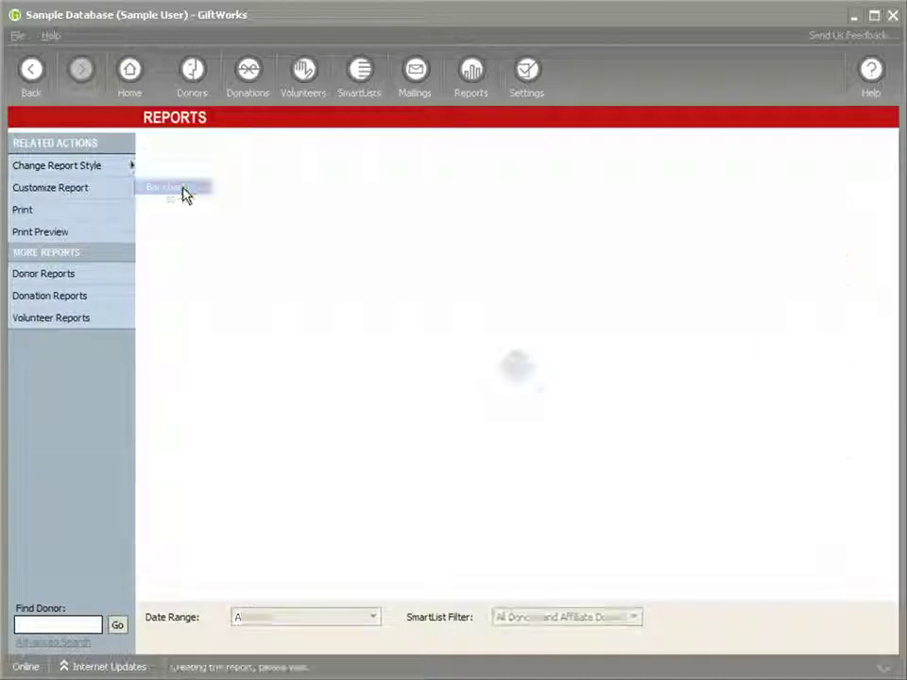
{"action": "left_click", "coordinate": [31, 74]}
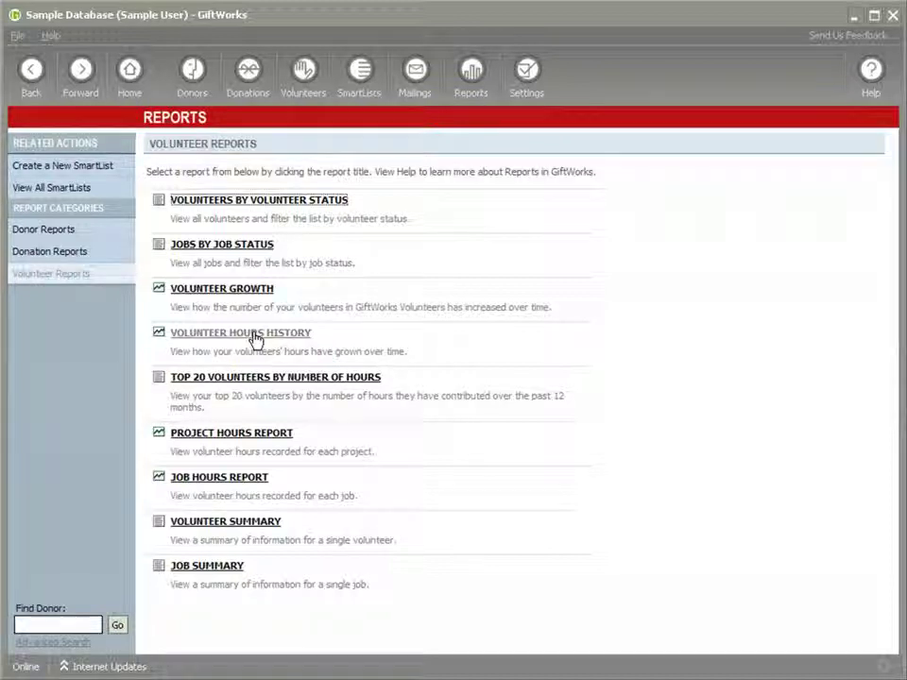
{"action": "left_click", "coordinate": [280, 380]}
{"action": "left_click", "coordinate": [552, 474]}
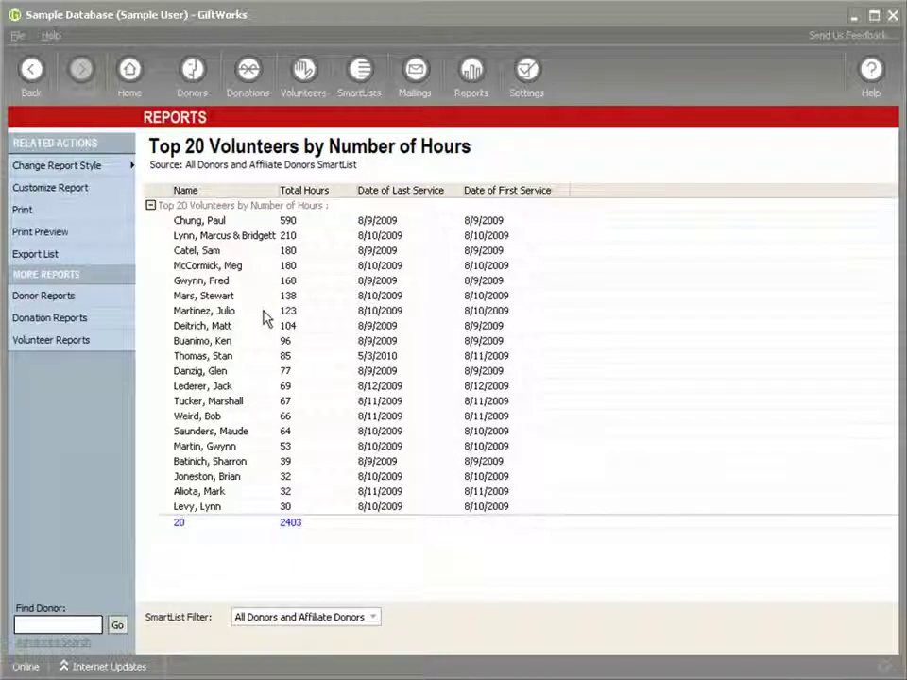
{"action": "left_click", "coordinate": [29, 75]}
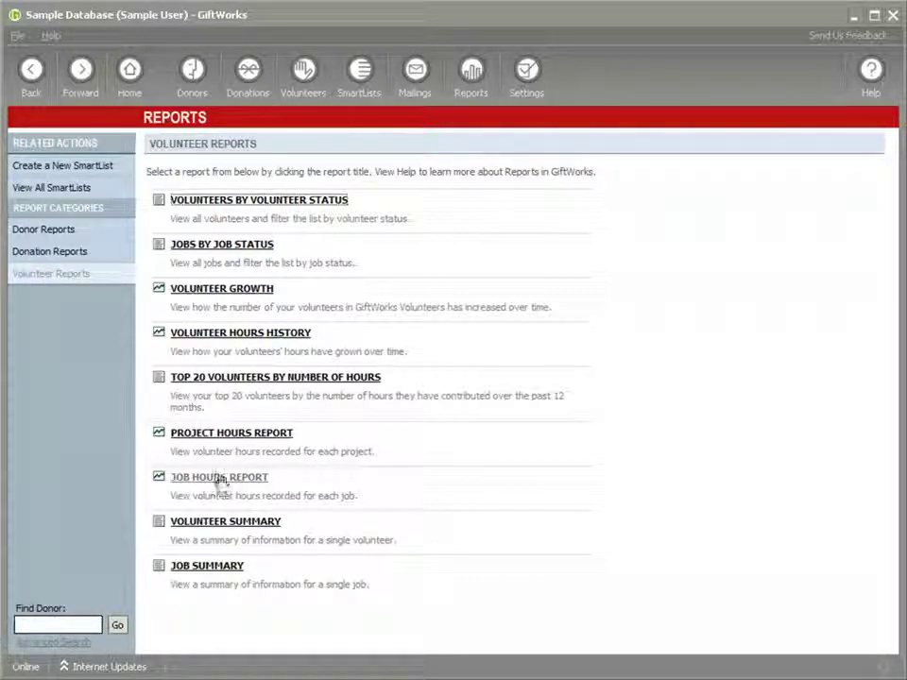
{"action": "left_click", "coordinate": [231, 437]}
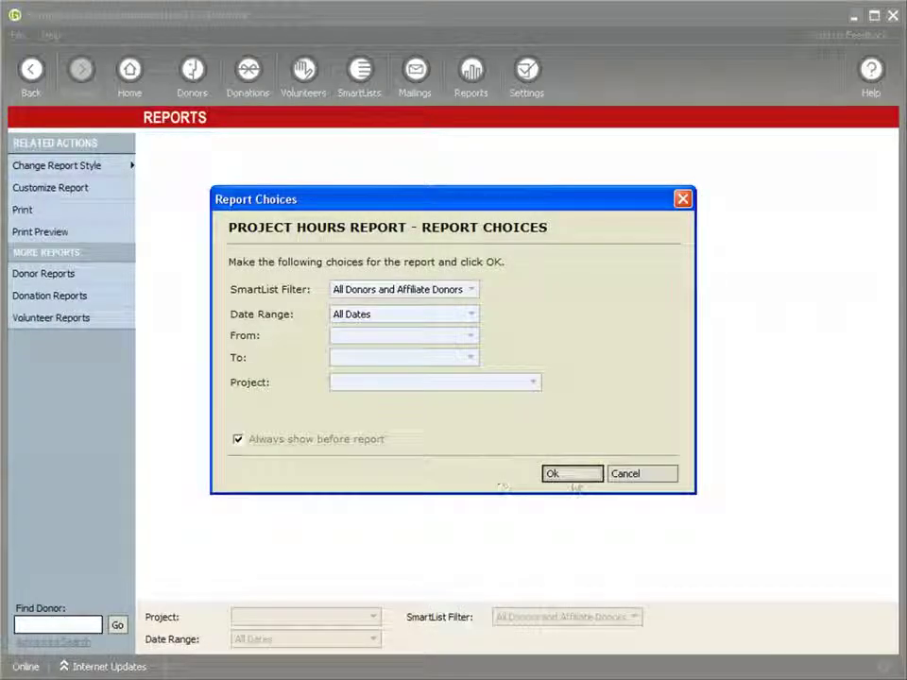
{"action": "left_click", "coordinate": [573, 476]}
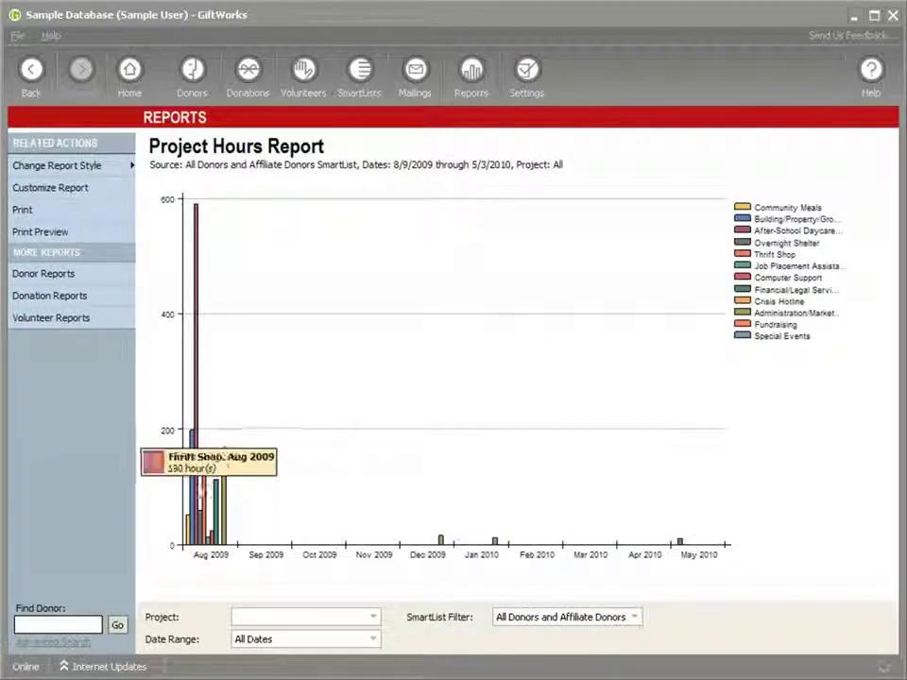
{"action": "mouse_move", "coordinate": [194, 492]}
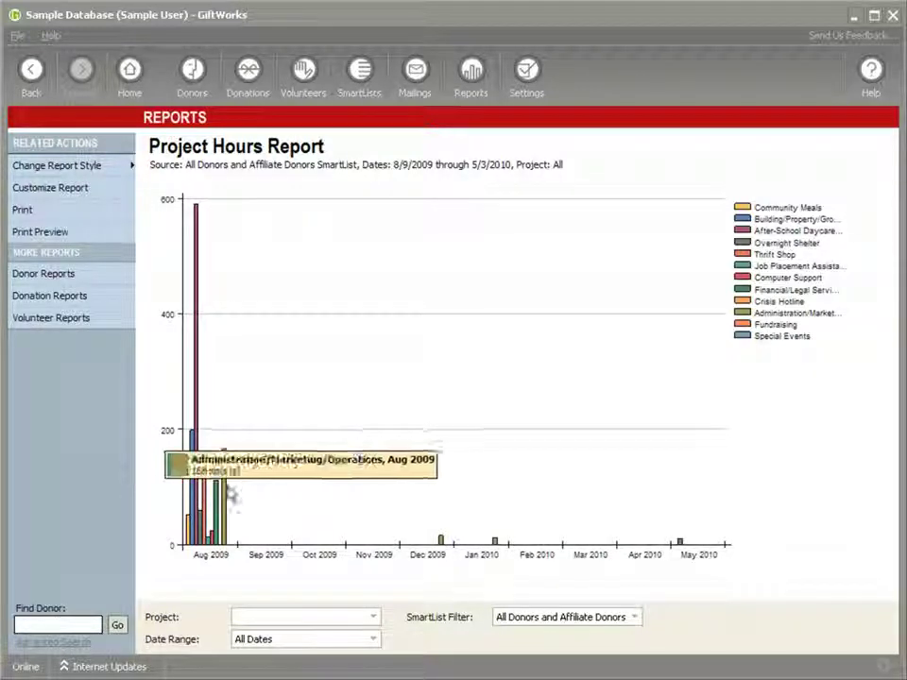
{"action": "mouse_move", "coordinate": [442, 540]}
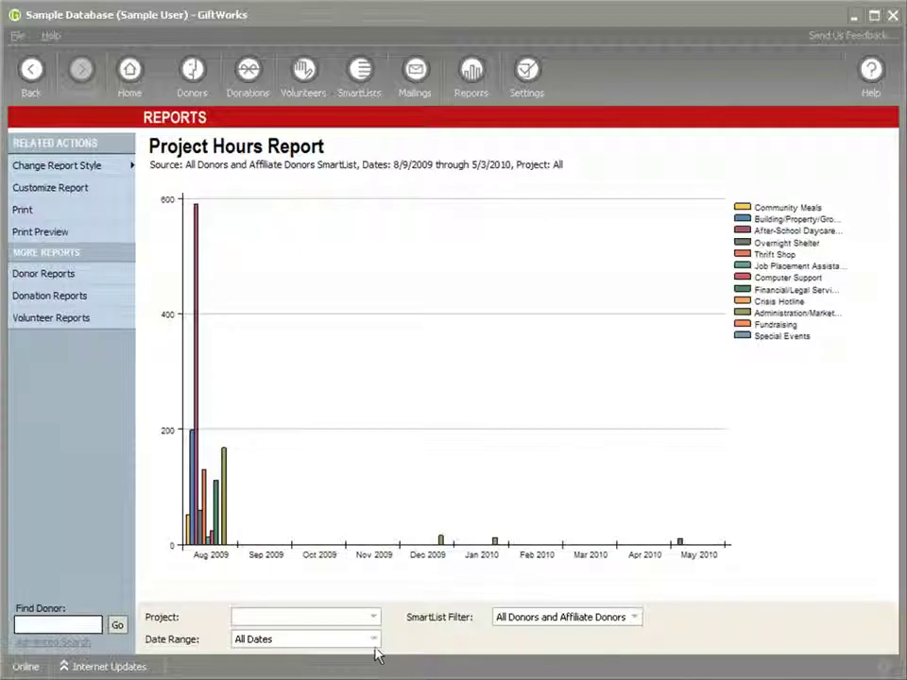
{"action": "left_click", "coordinate": [633, 618]}
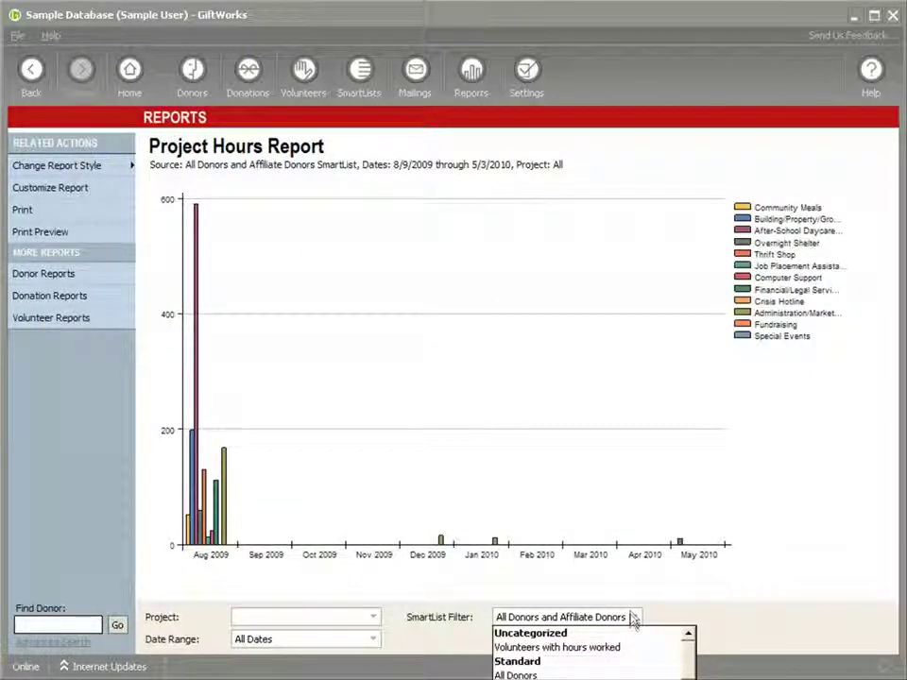
{"action": "left_click", "coordinate": [633, 618]}
{"action": "left_click", "coordinate": [374, 617]}
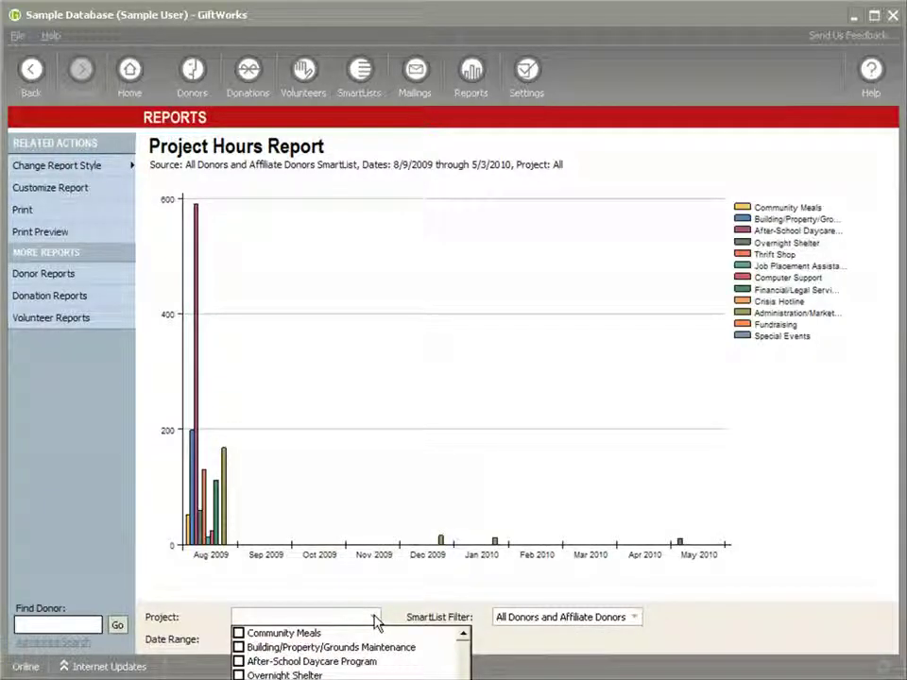
{"action": "scroll", "coordinate": [454, 671], "scroll_direction": "down", "scroll_amount": 3}
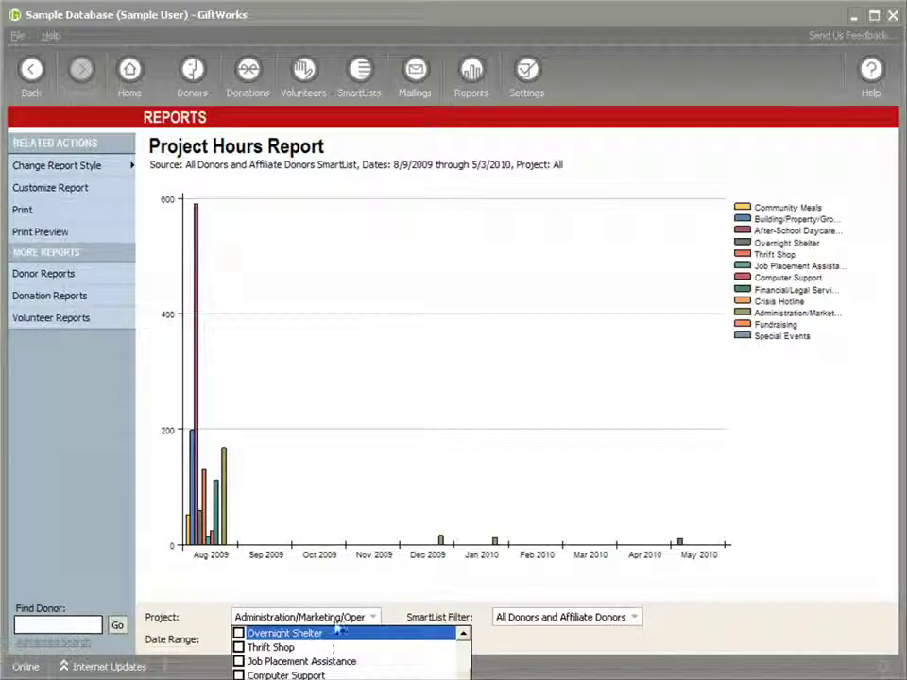
{"action": "left_click", "coordinate": [348, 593]}
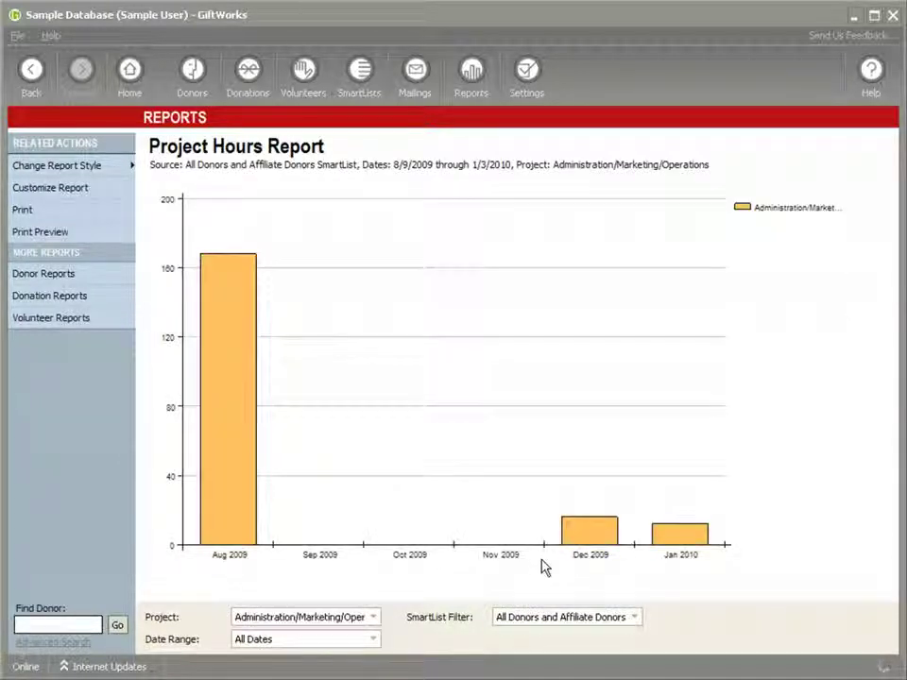
{"action": "mouse_move", "coordinate": [673, 540]}
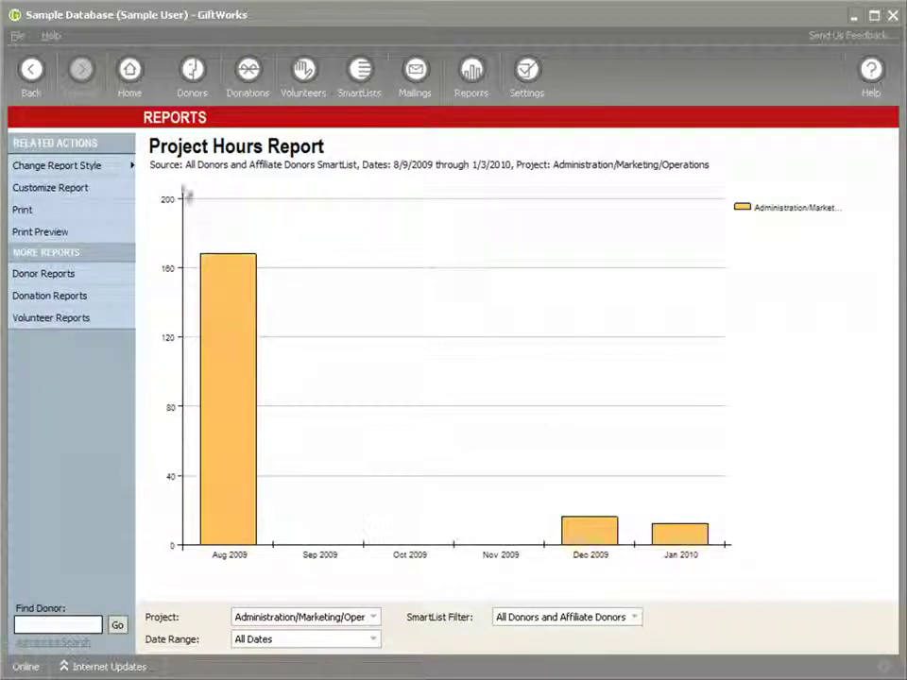
{"action": "left_click", "coordinate": [127, 167]}
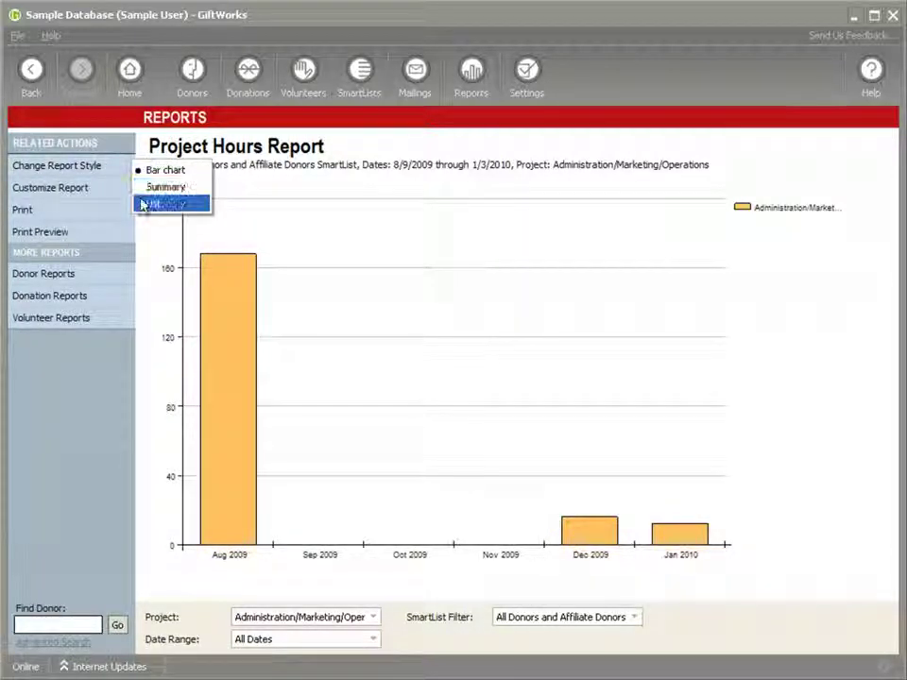
{"action": "left_click", "coordinate": [151, 203]}
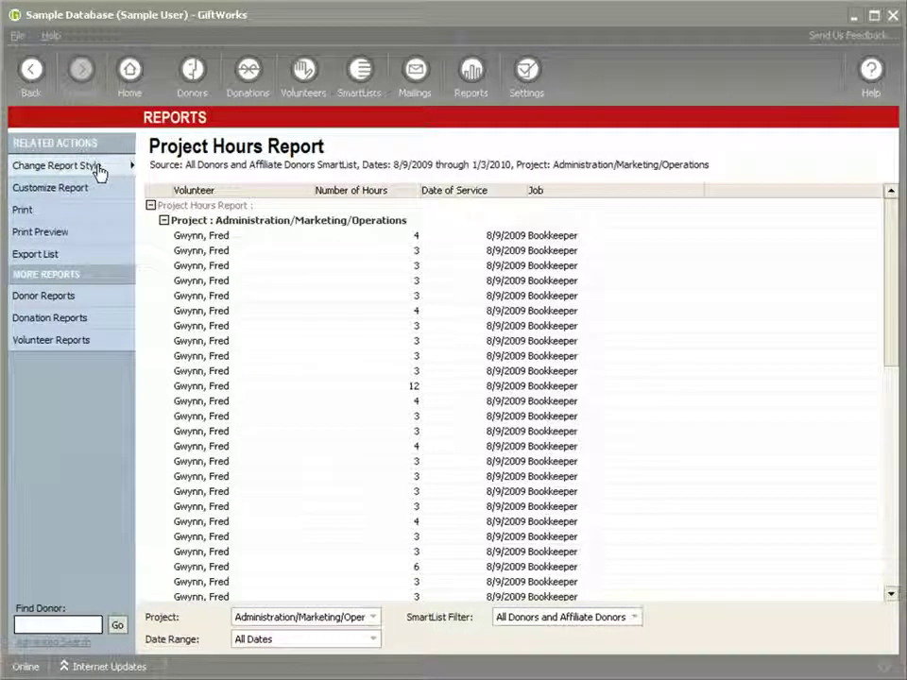
{"action": "left_click", "coordinate": [28, 75]}
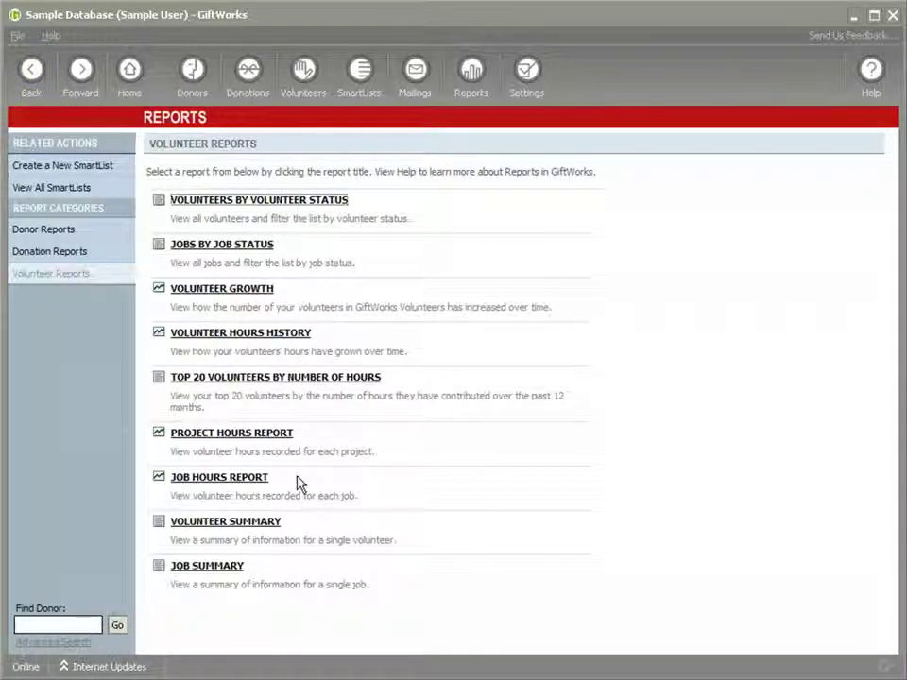
- Find a volunteer by name and view their Volunteer Summary, showing 20 hours and the Office Assistant job
{"action": "left_click", "coordinate": [197, 567]}
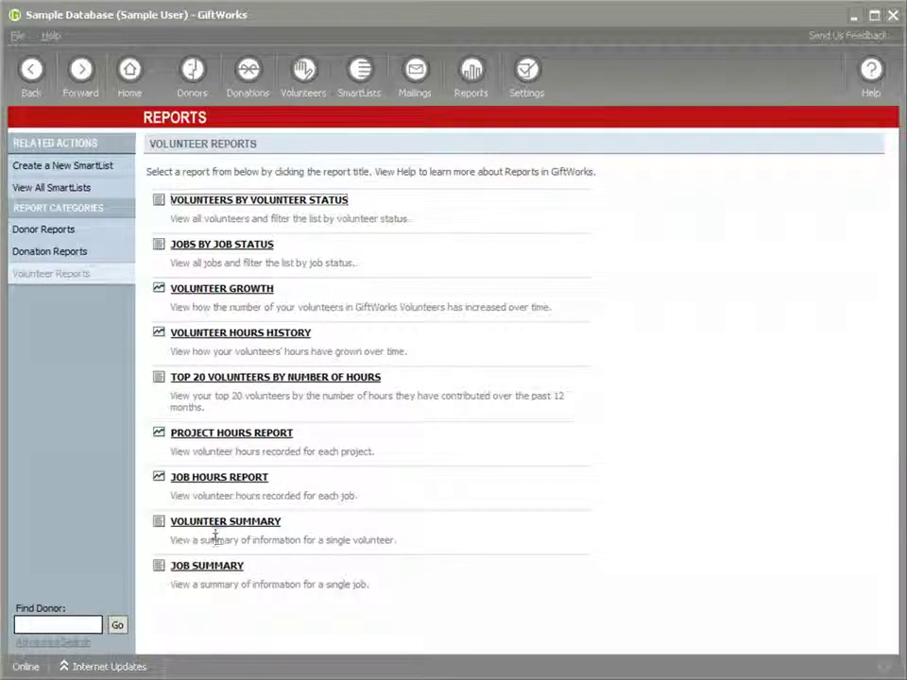
{"action": "left_click", "coordinate": [216, 525]}
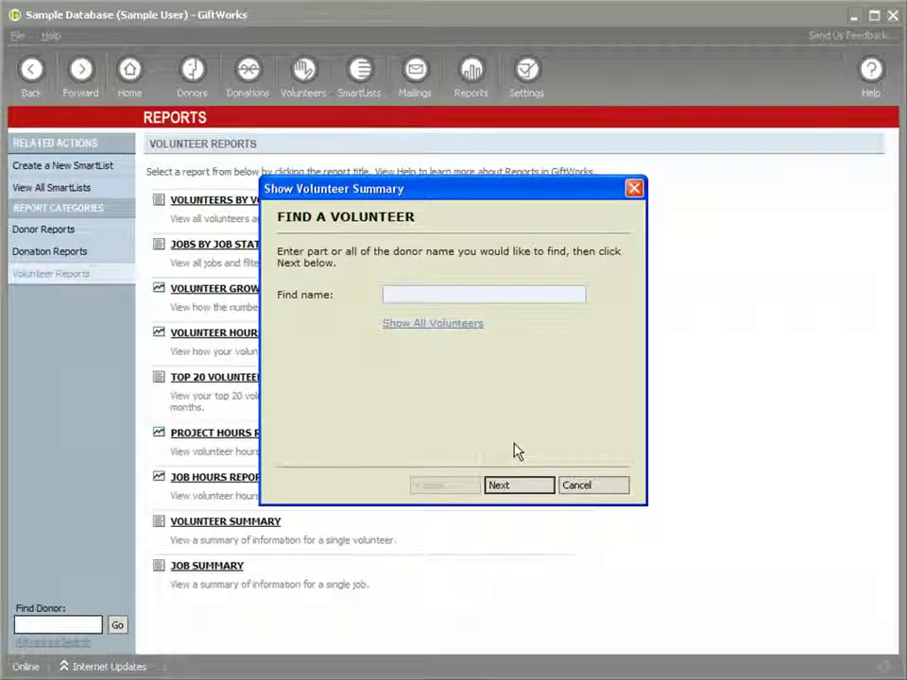
{"action": "type", "text": "jackie"}
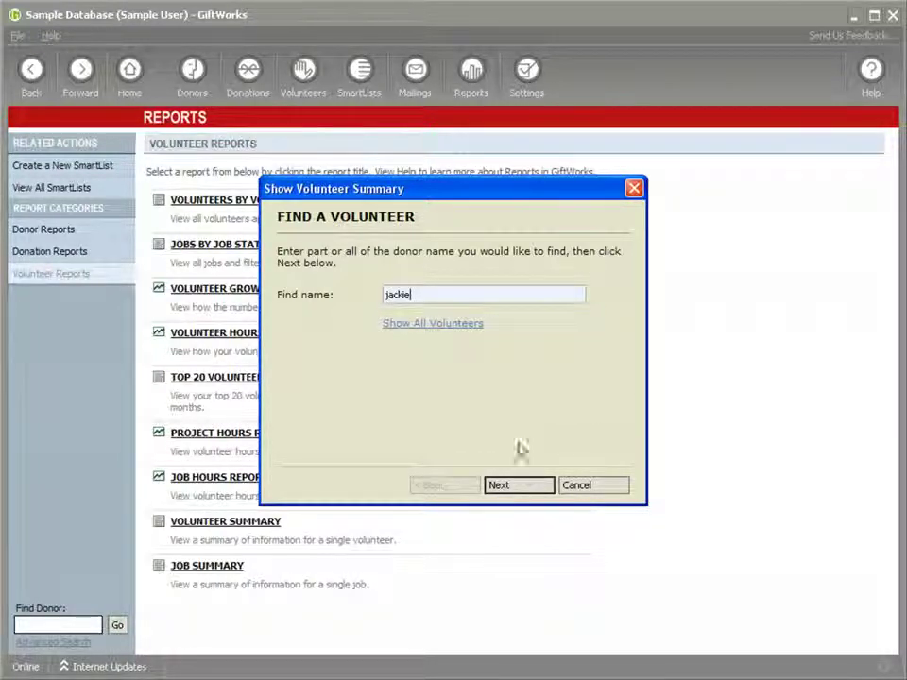
{"action": "left_click", "coordinate": [518, 486]}
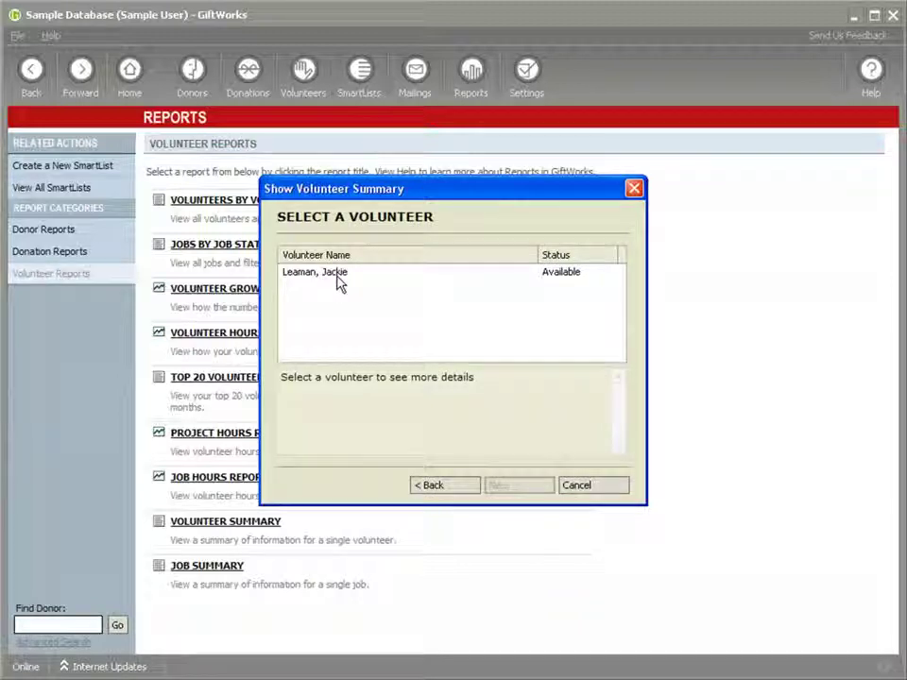
{"action": "left_click", "coordinate": [339, 274]}
{"action": "left_click", "coordinate": [525, 486]}
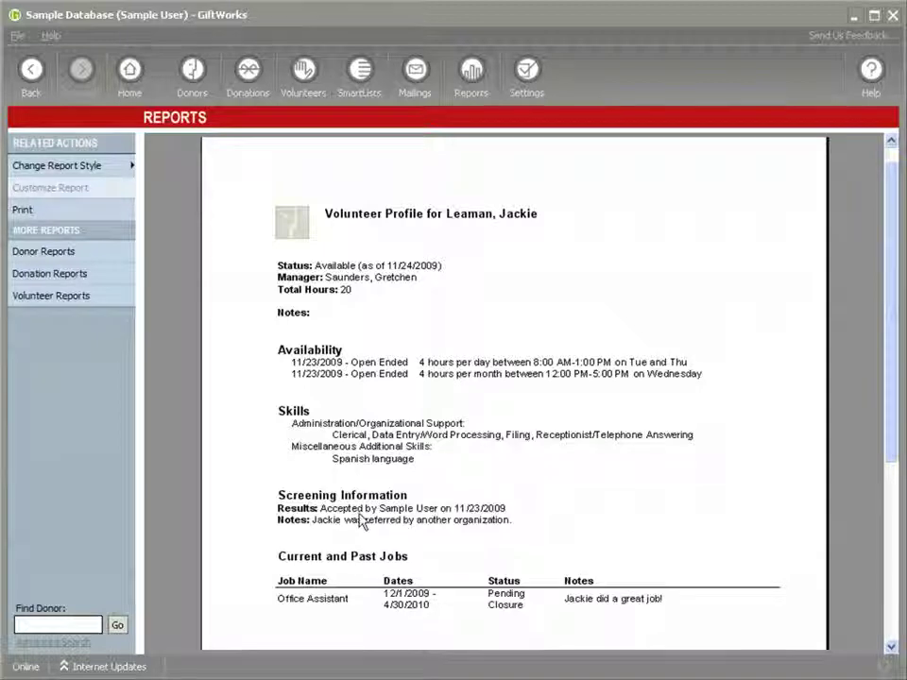
{"action": "left_click_drag", "start_coordinate": [888, 419], "coordinate": [887, 515]}
- Search jobs for 'office' and view the Office Assistant Job Summary with 28 total hours
{"action": "left_click", "coordinate": [31, 69]}
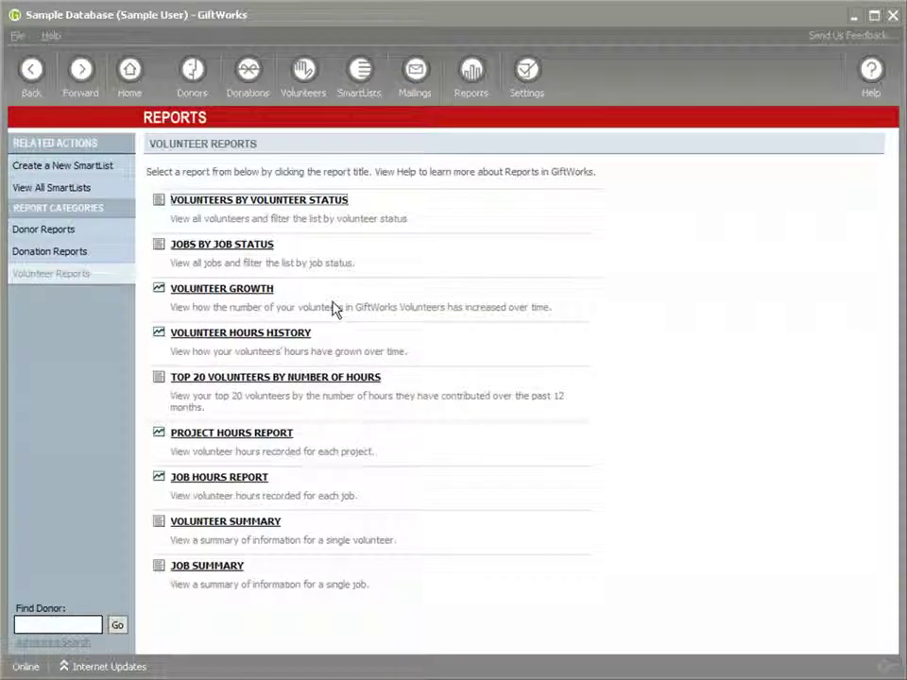
{"action": "left_click", "coordinate": [221, 566]}
{"action": "type", "text": "office"}
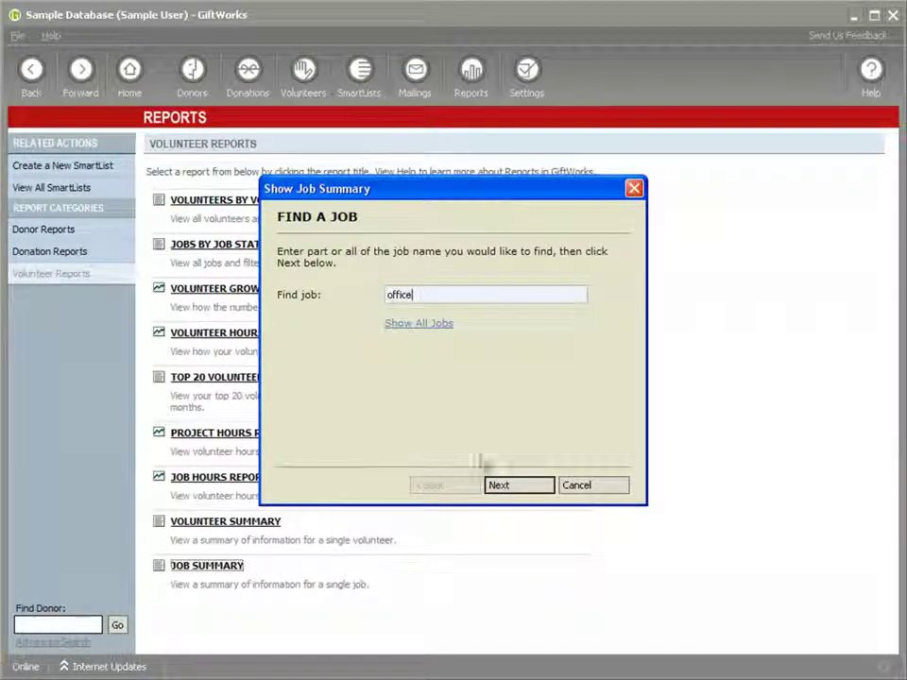
{"action": "left_click", "coordinate": [518, 485]}
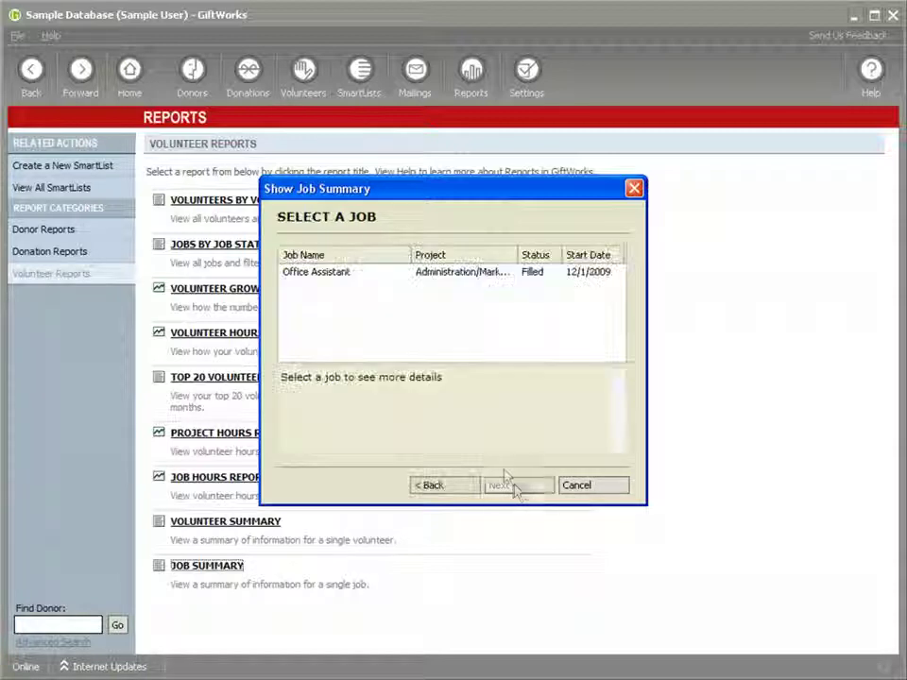
{"action": "left_click", "coordinate": [338, 276]}
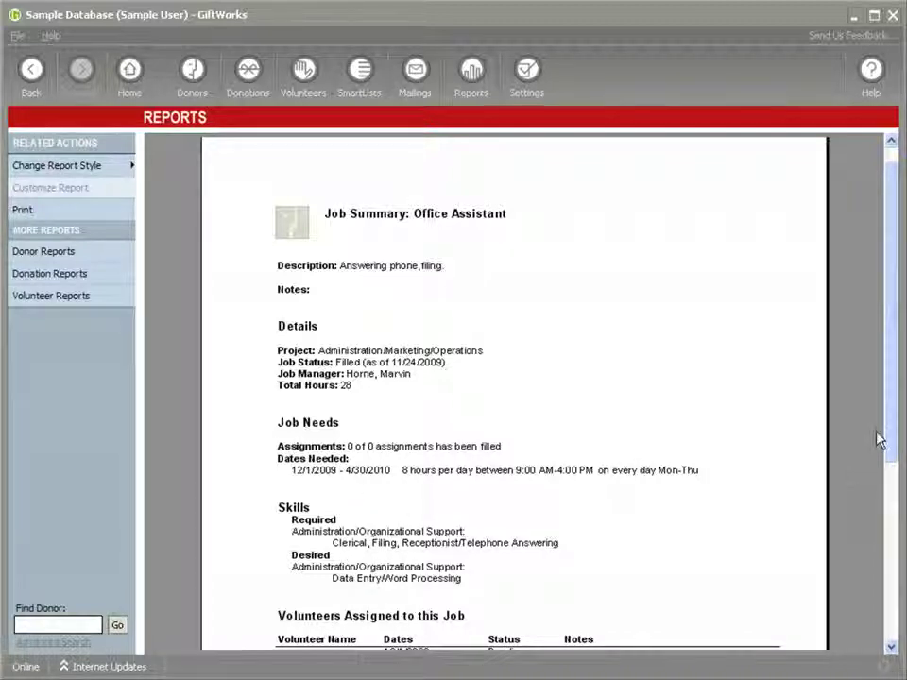
{"action": "left_click_drag", "start_coordinate": [890, 421], "coordinate": [890, 480]}
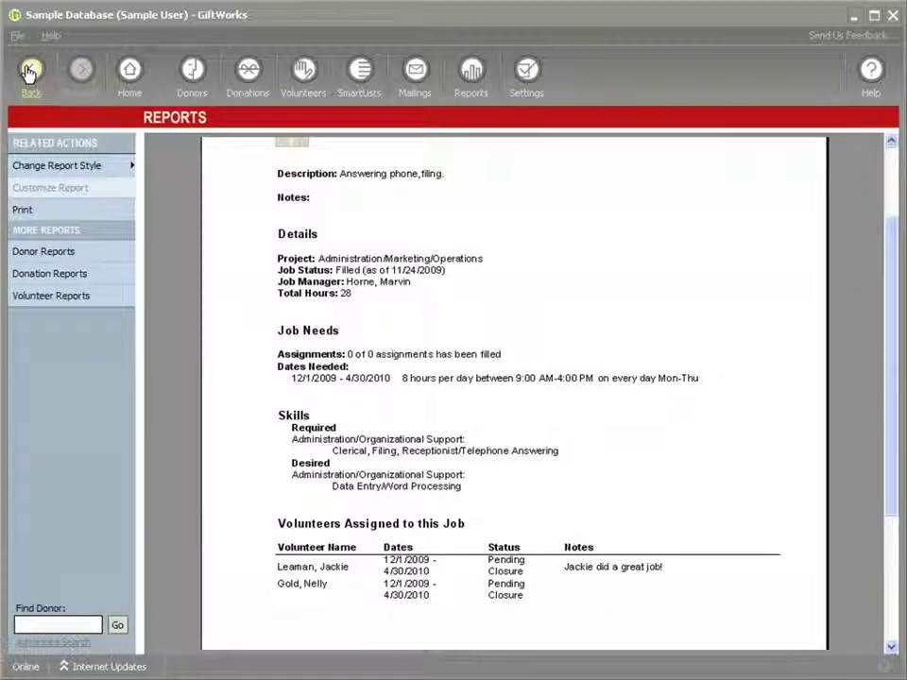
- Go back from the Office Assistant Job Summary to the Volunteer Reports list
{"action": "left_click", "coordinate": [30, 70]}
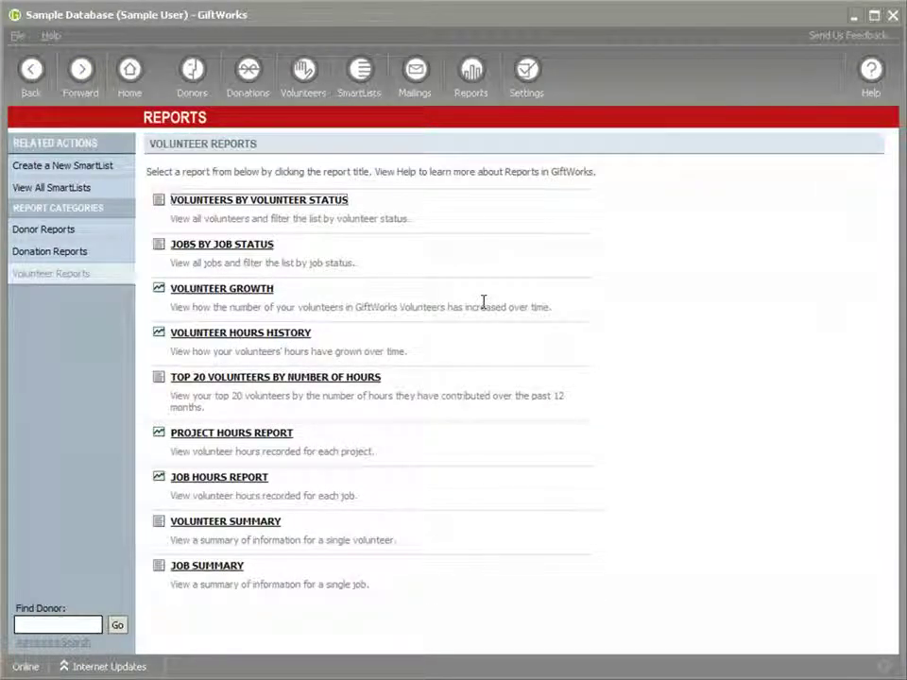